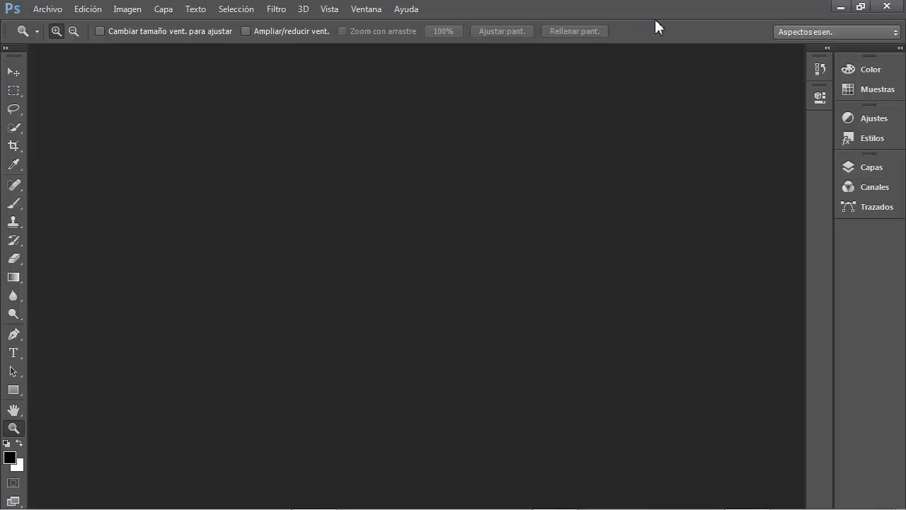
Step: Start a new document and choose the "Papel internacional" preset
left_click(56, 8)
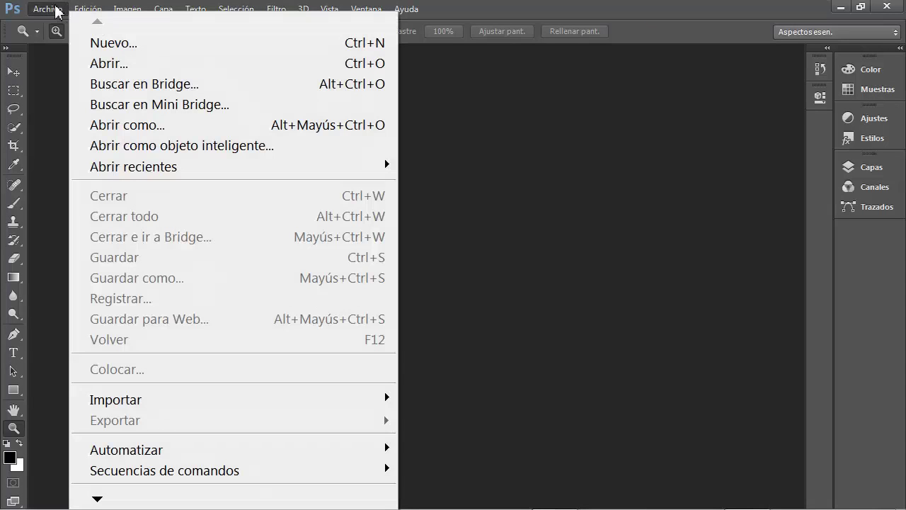
left_click(114, 44)
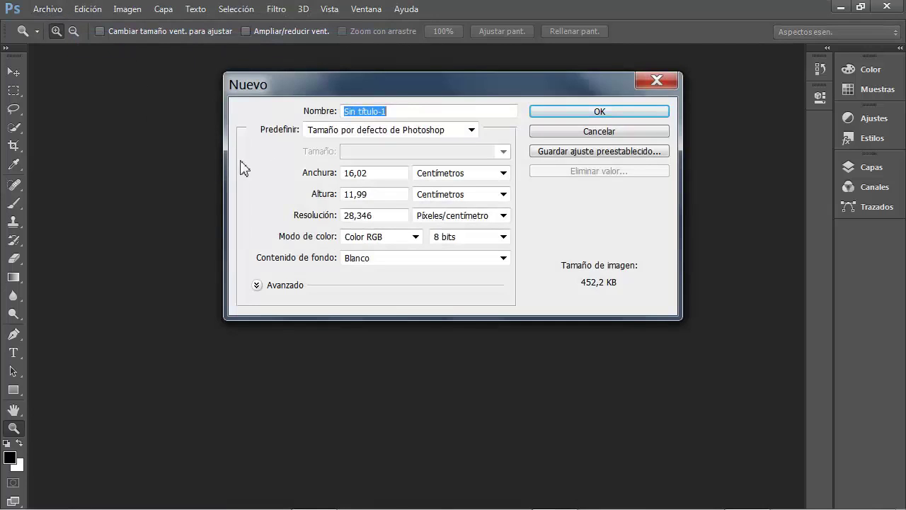
left_click_drag(379, 75, 405, 115)
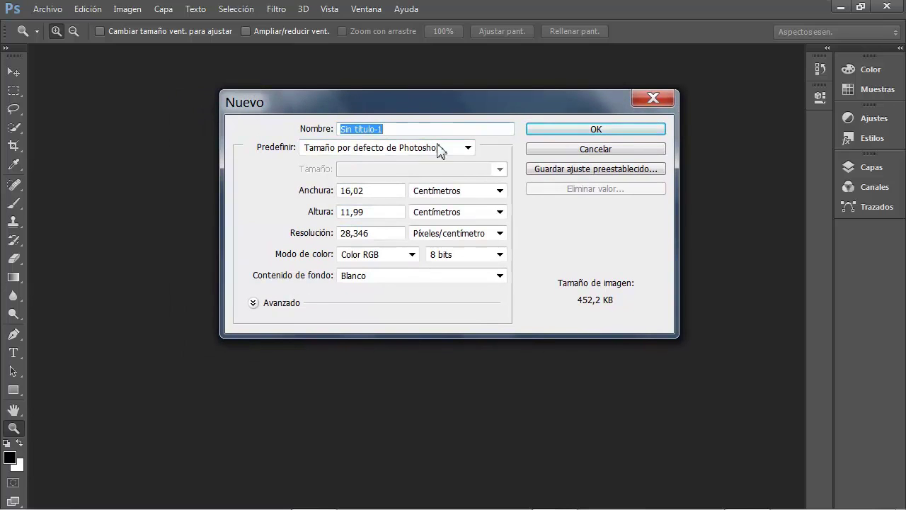
left_click(459, 148)
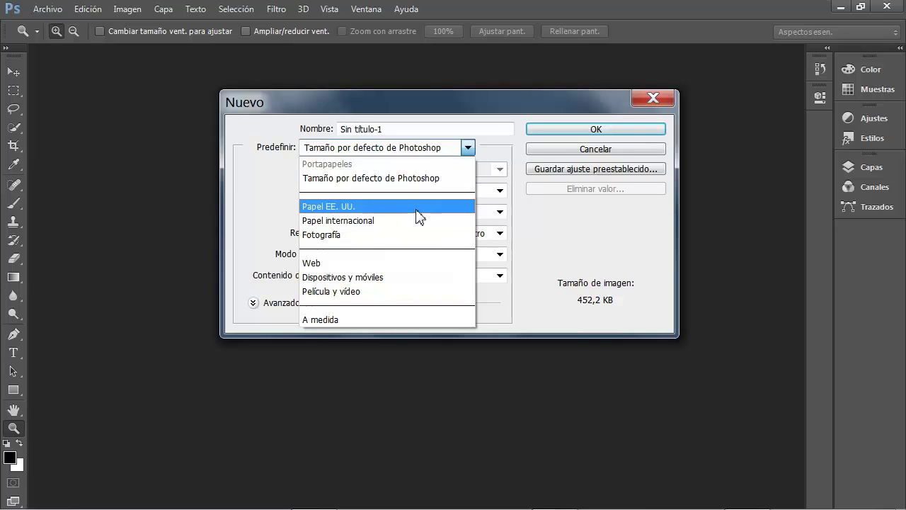
left_click(334, 221)
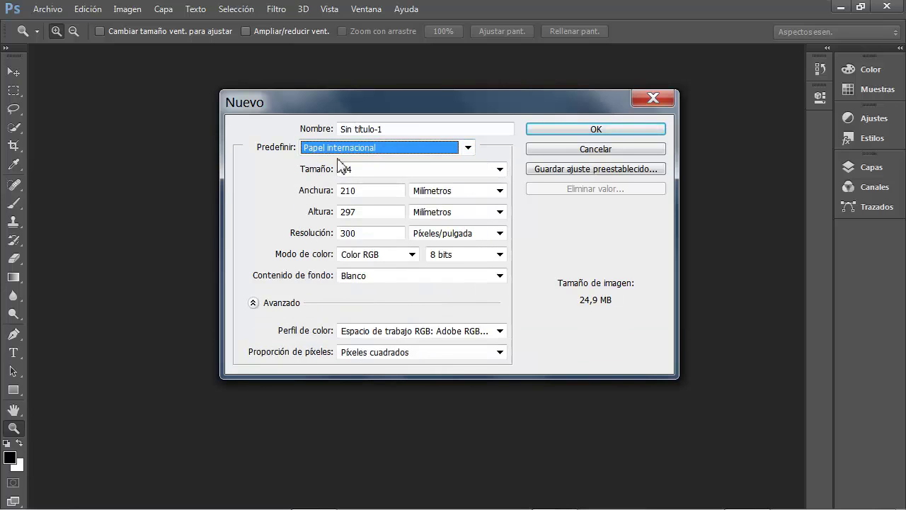
Step: Try the A4, A3 and A5 paper sizes for the new document
left_click(500, 170)
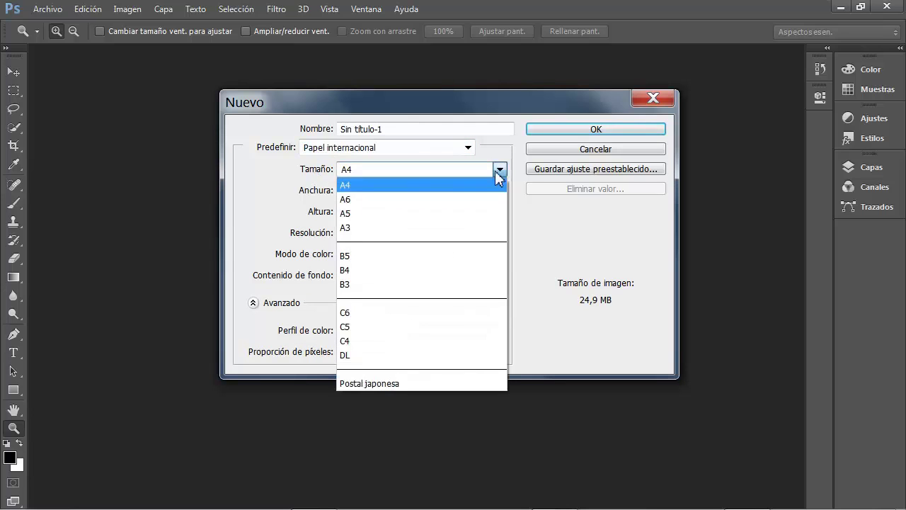
left_click(350, 185)
left_click(499, 170)
left_click(373, 227)
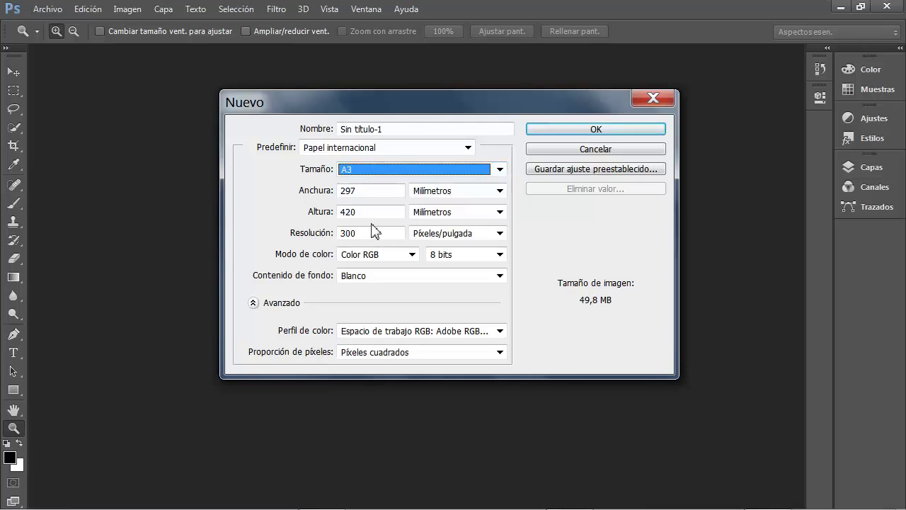
left_click(500, 170)
left_click(383, 214)
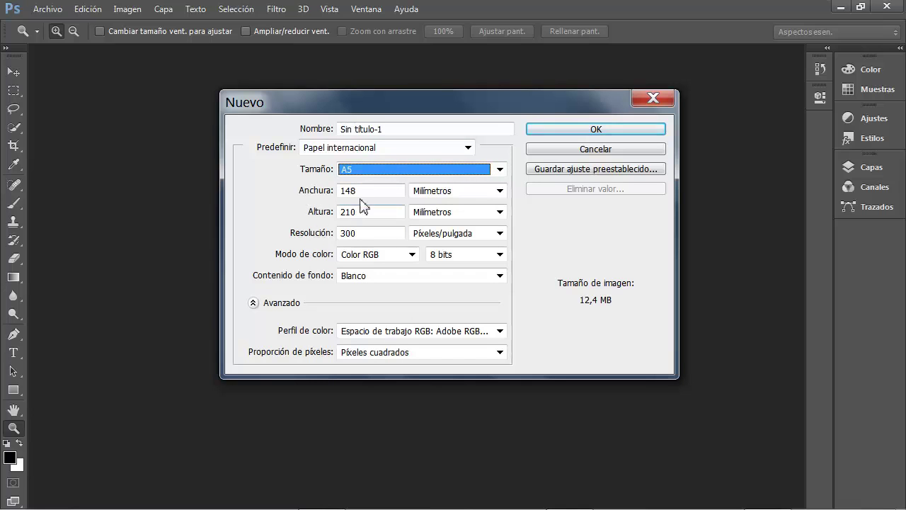
Step: Examine the measurement units available for the new document's width and height
left_click(459, 191)
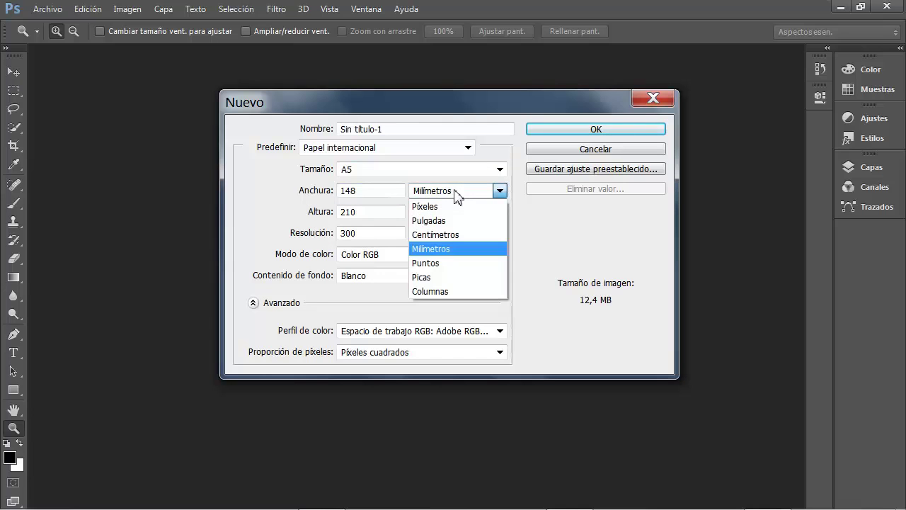
left_click(303, 242)
left_click(459, 213)
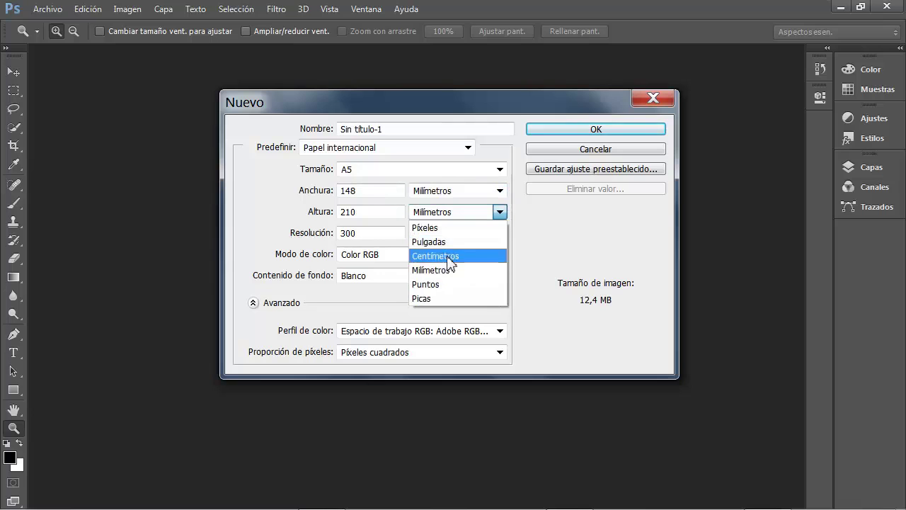
left_click(298, 213)
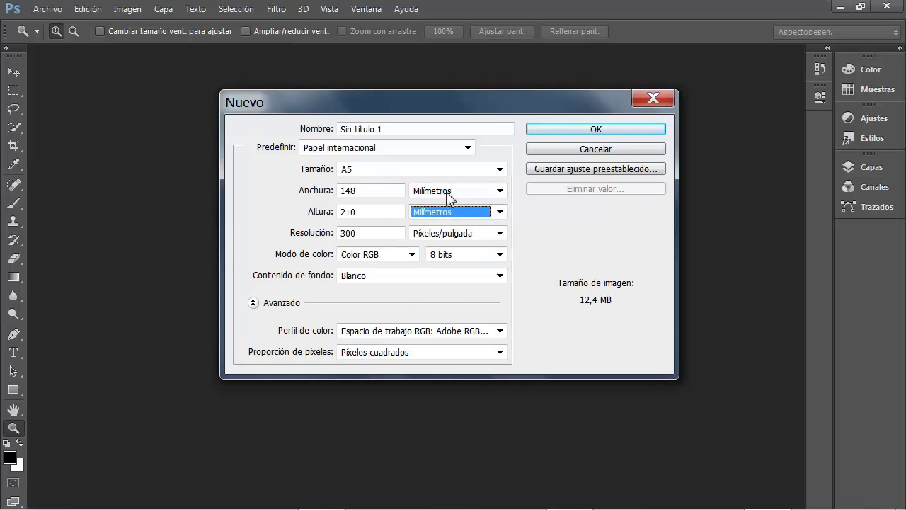
Step: Set the paper size to A4 and check its width and height fields
left_click(422, 176)
left_click(394, 186)
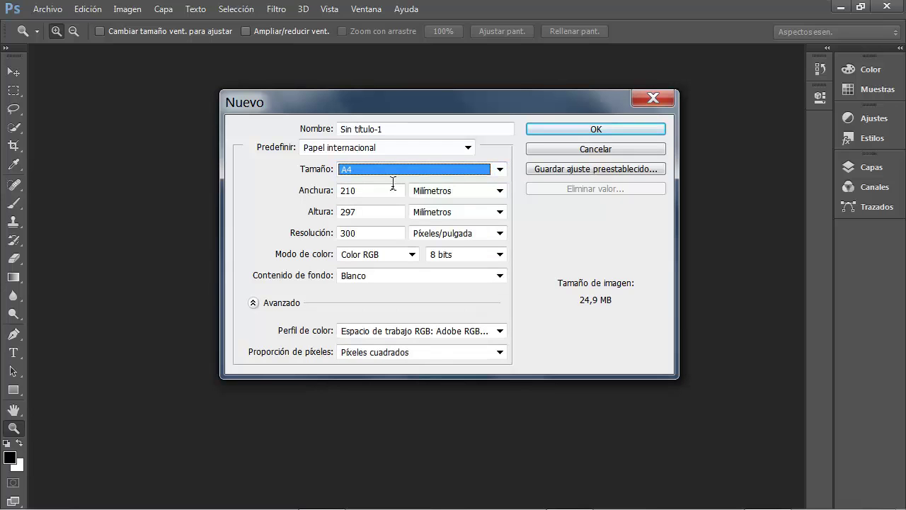
double_click(358, 193)
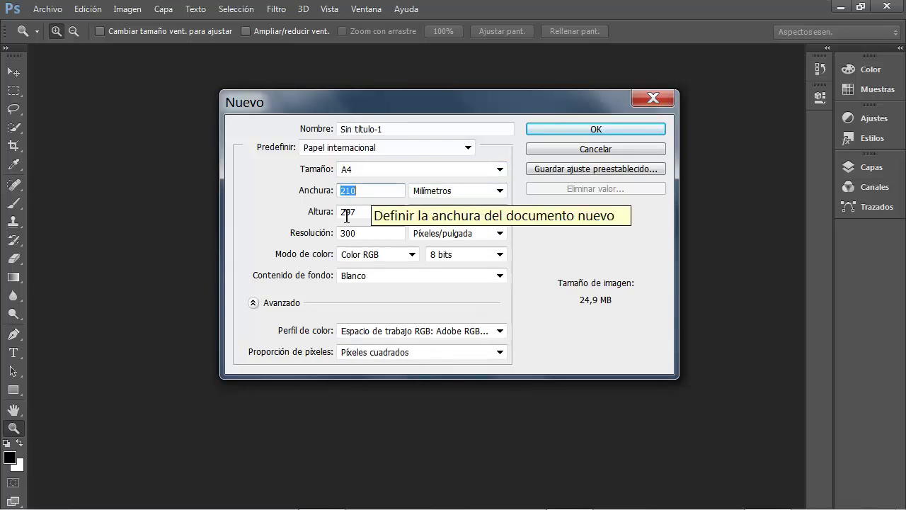
left_click(359, 211)
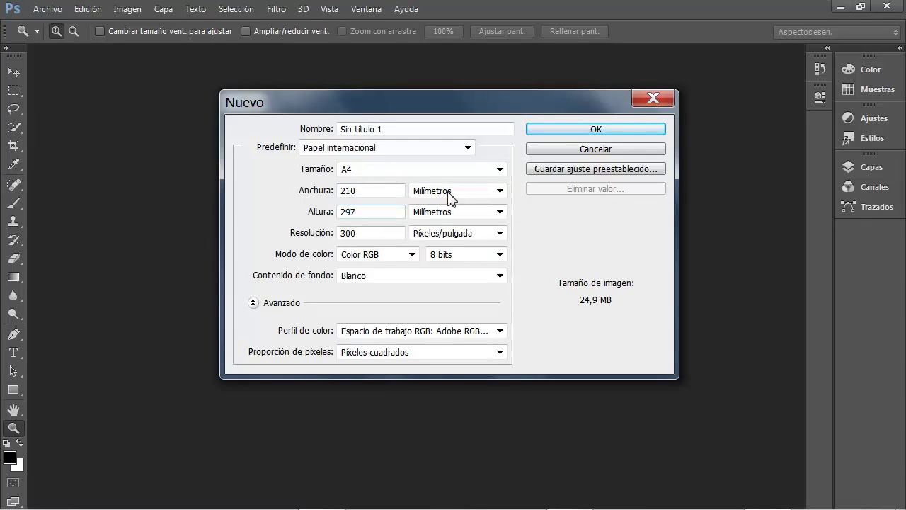
Step: Set the new document's width and height units to "Centímetros"
left_click(499, 191)
left_click(446, 232)
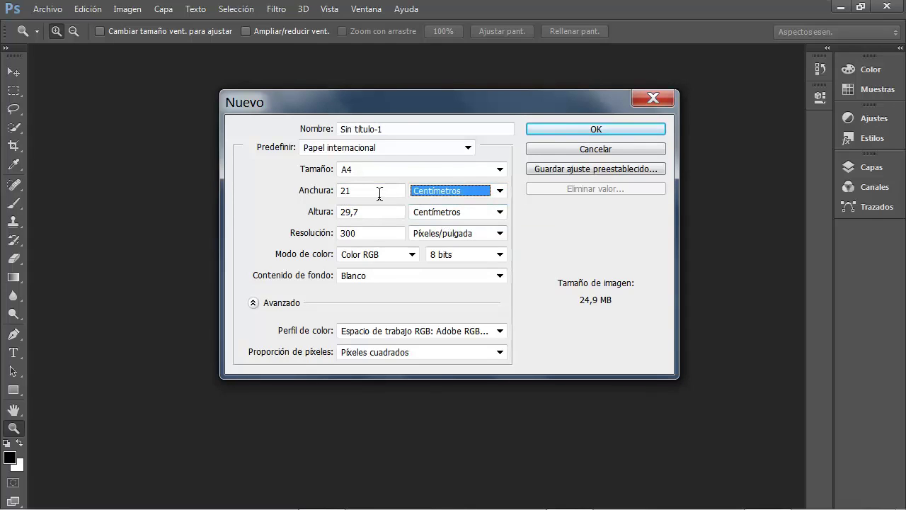
left_click_drag(467, 100, 443, 91)
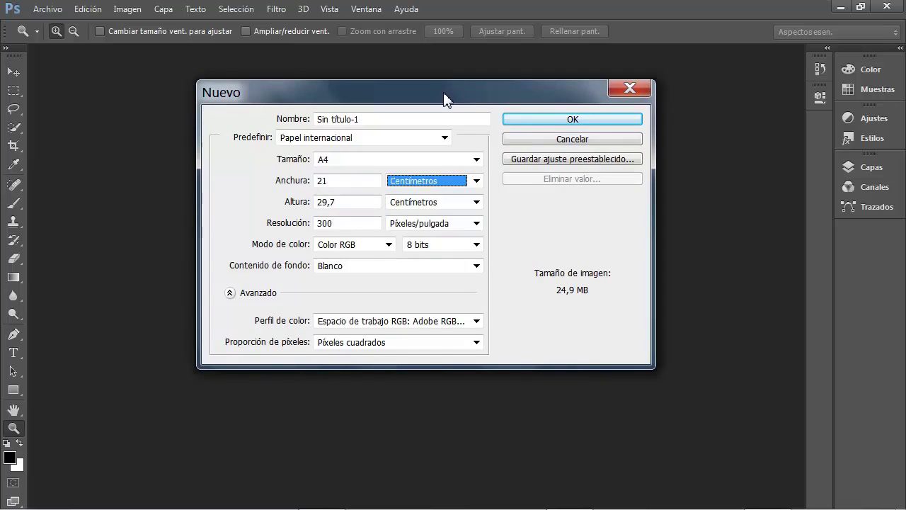
left_click_drag(436, 89, 479, 83)
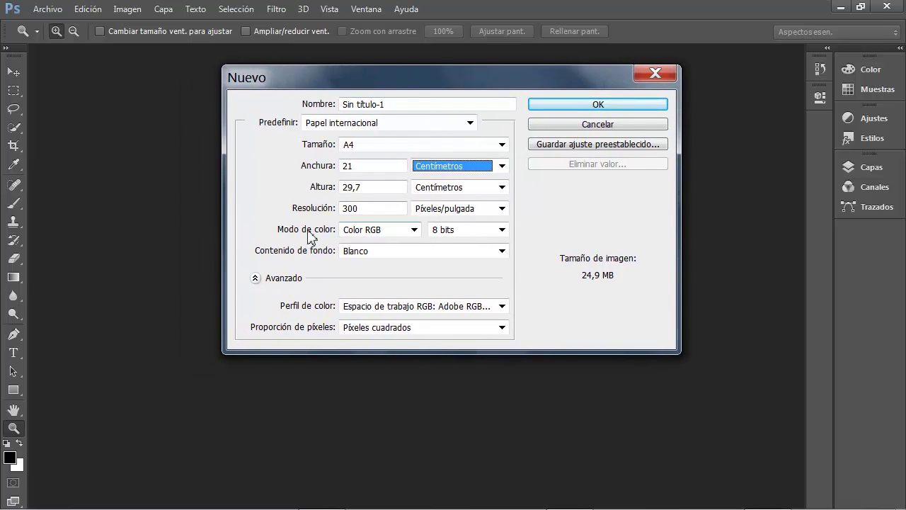
Step: Try the "Color CMYK" mode for the new document and switch back to "Color RGB"
left_click(371, 235)
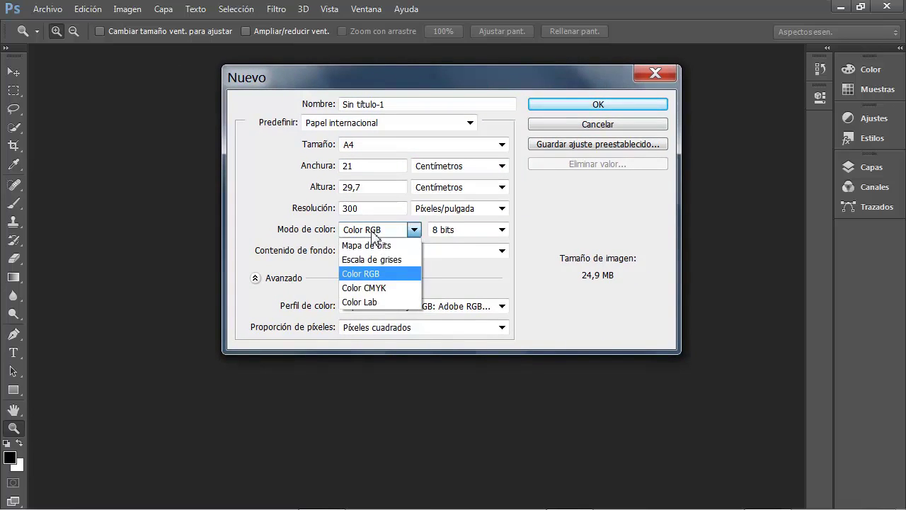
left_click(371, 288)
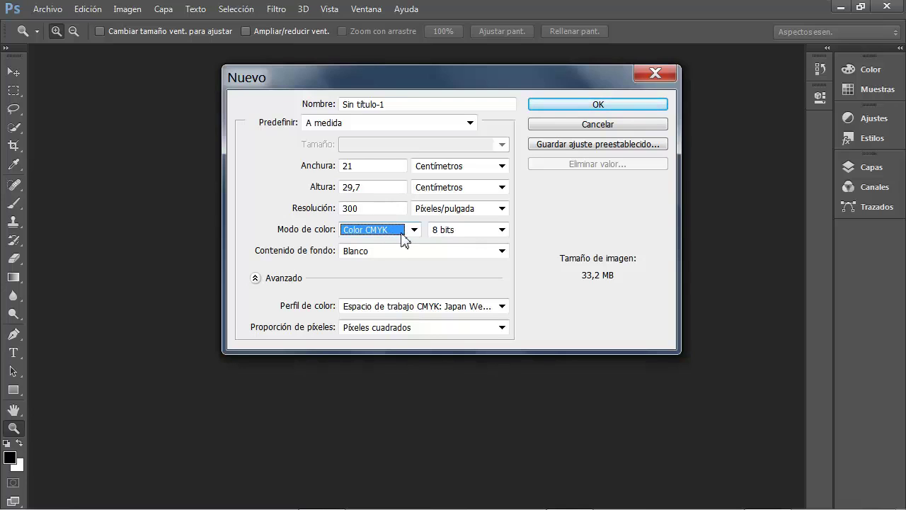
left_click(380, 230)
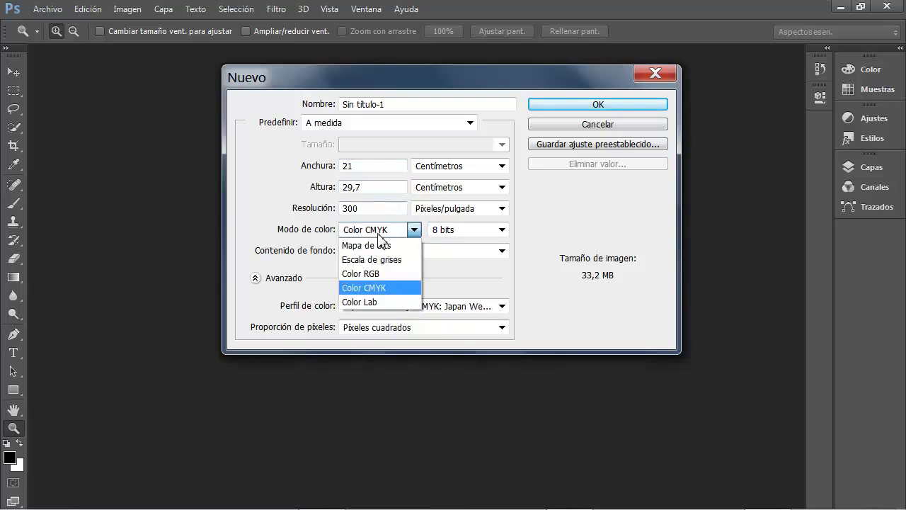
left_click(380, 273)
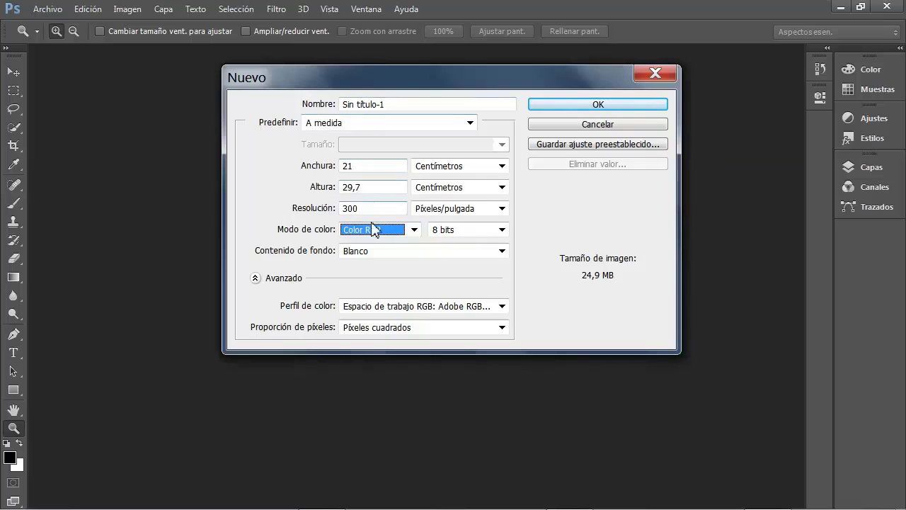
Step: Examine the available document presets and the width's measurement units
left_click(460, 123)
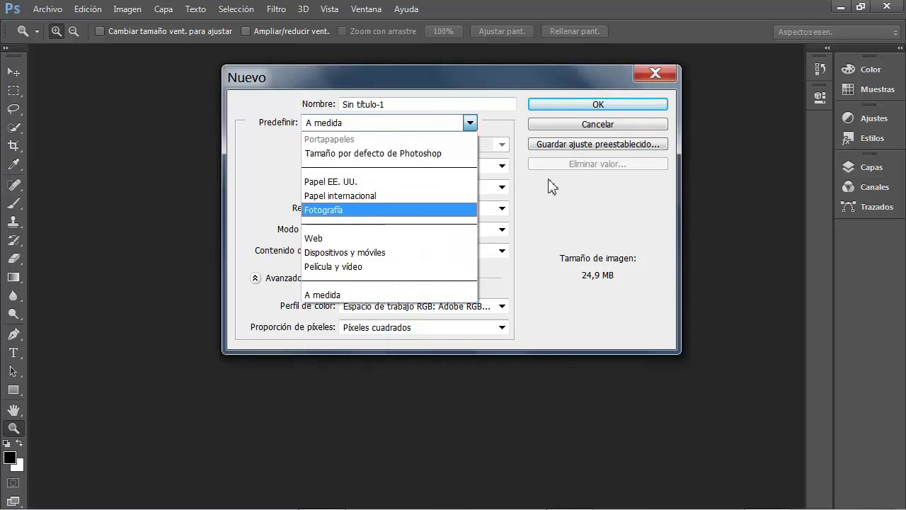
left_click(570, 194)
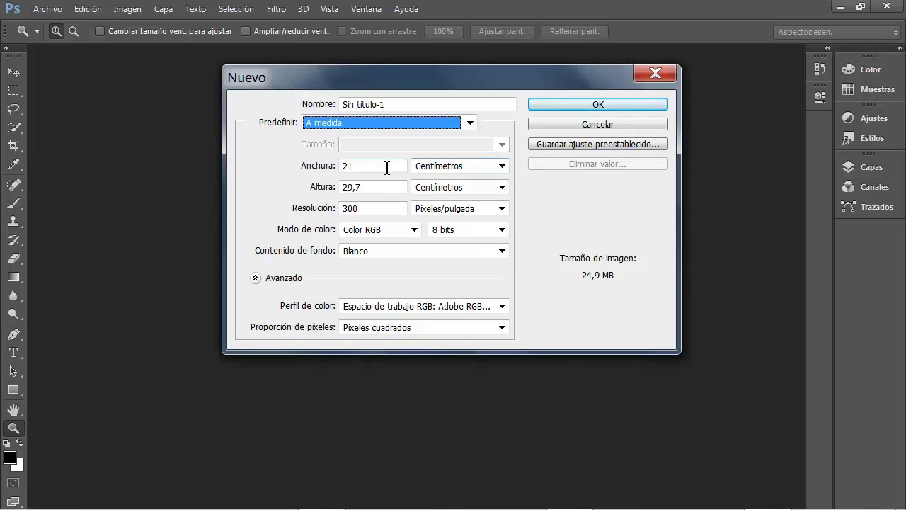
left_click(437, 167)
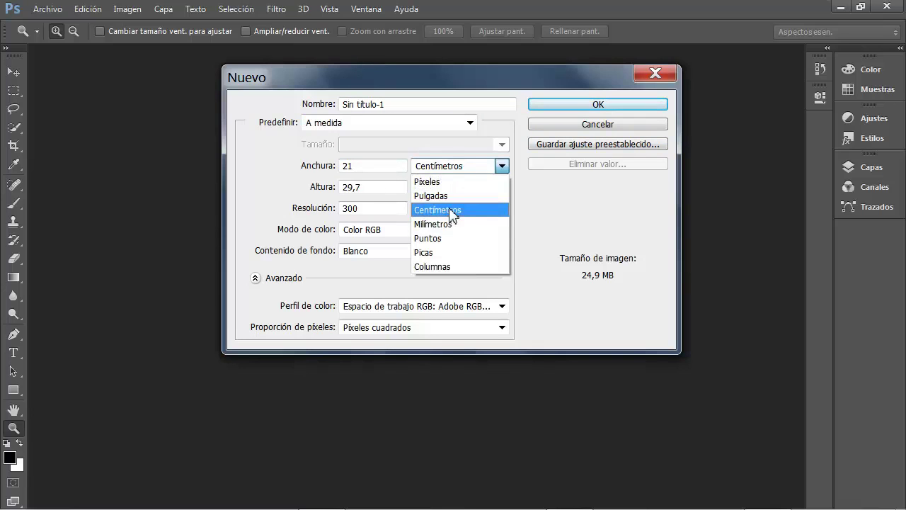
left_click(473, 142)
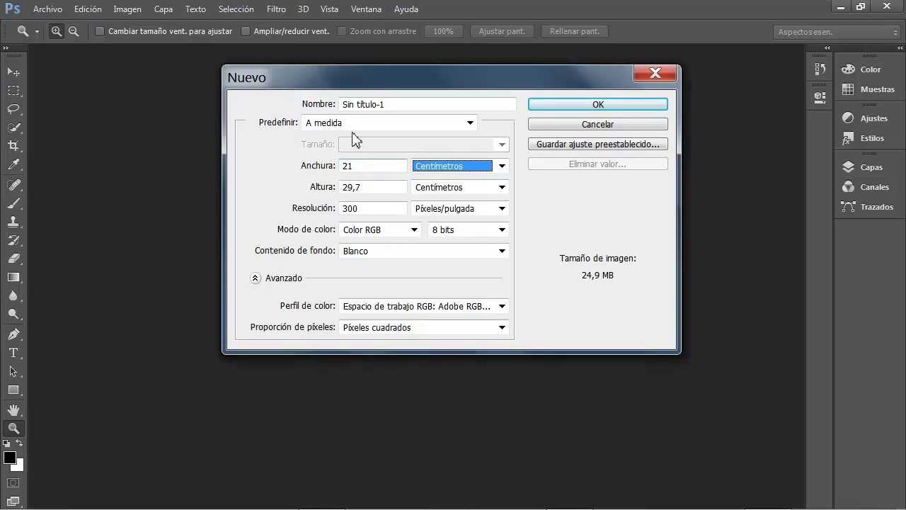
Step: Change the width and height units to "Píxeles"
left_click(437, 168)
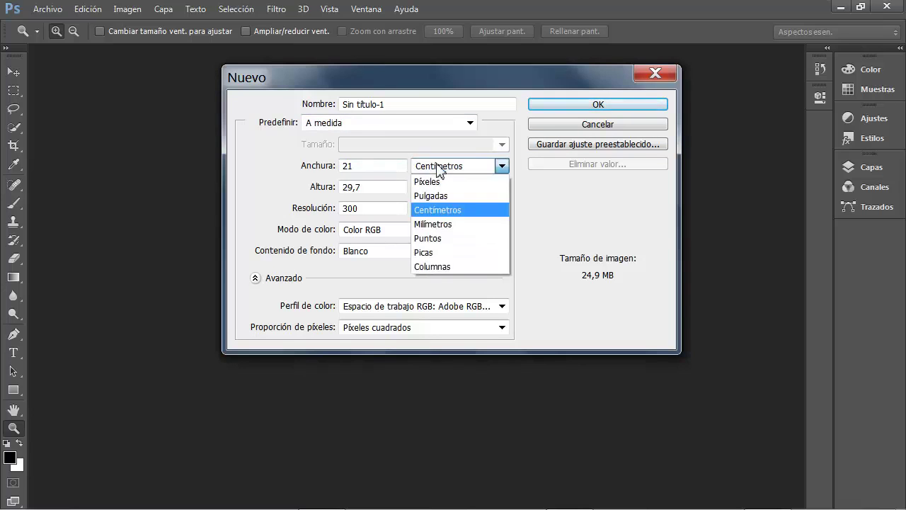
left_click(439, 179)
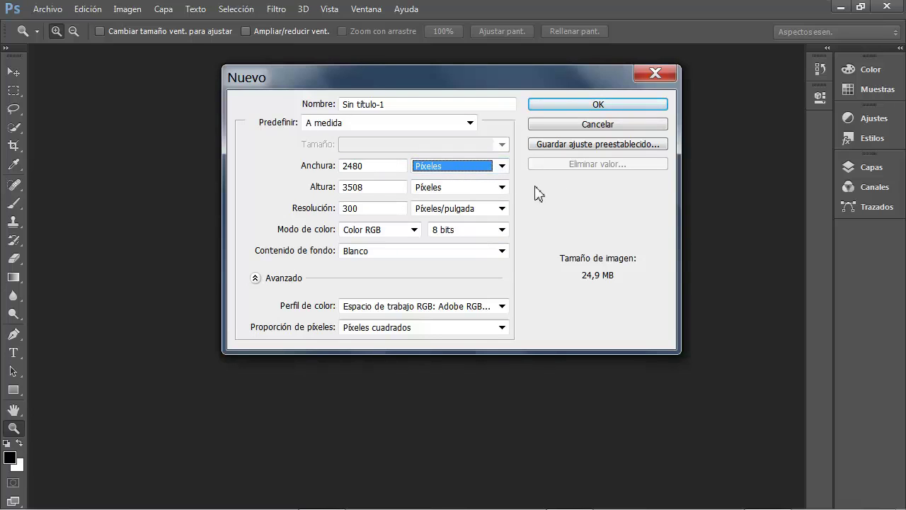
left_click(429, 176)
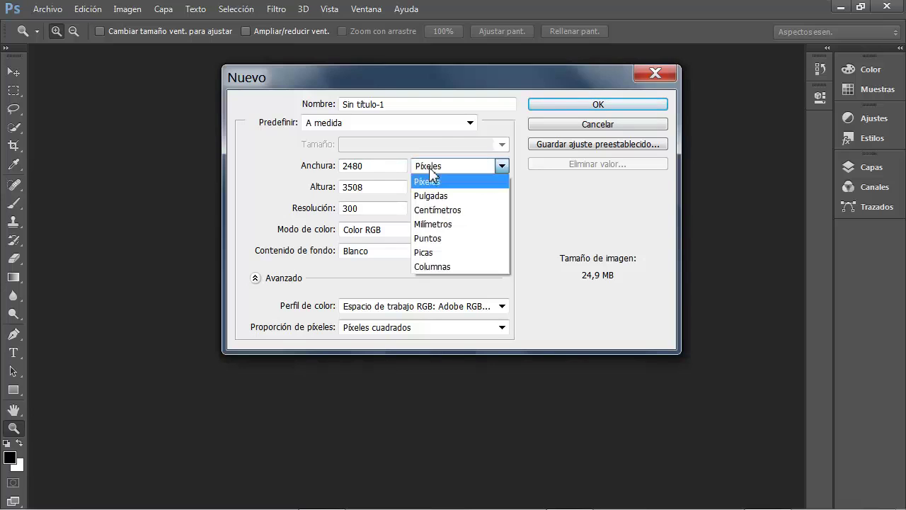
left_click(415, 132)
Step: Apply the "Papel internacional" preset at A4 size and create the document
left_click(414, 130)
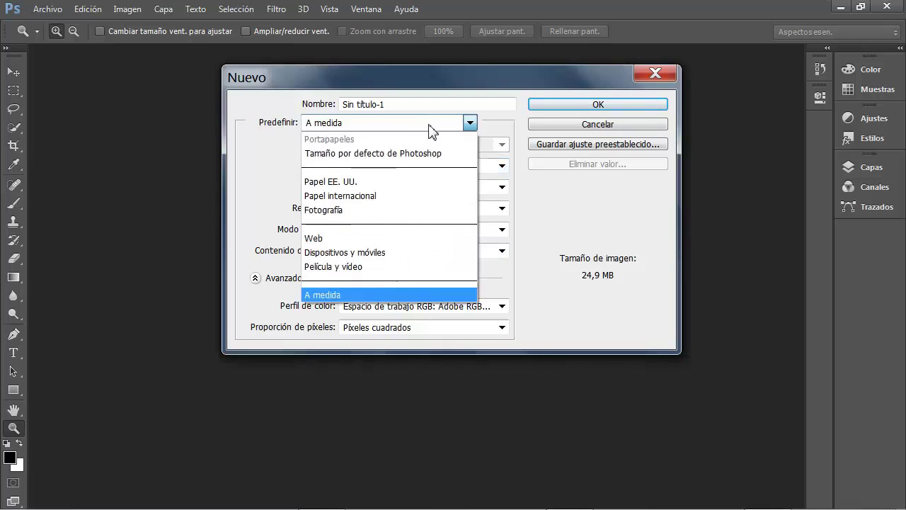
left_click(352, 197)
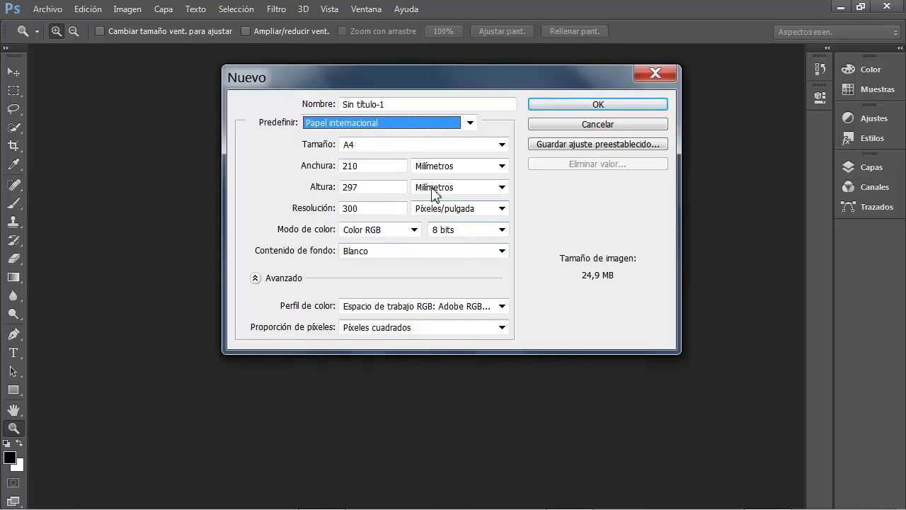
left_click(585, 105)
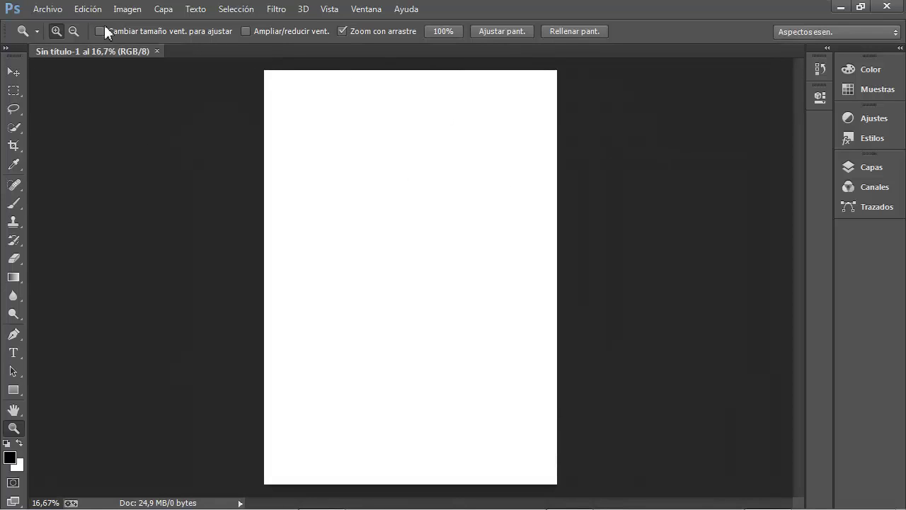
Step: Paint a curved black stroke across the upper part of the page with the Brush tool
left_click(48, 10)
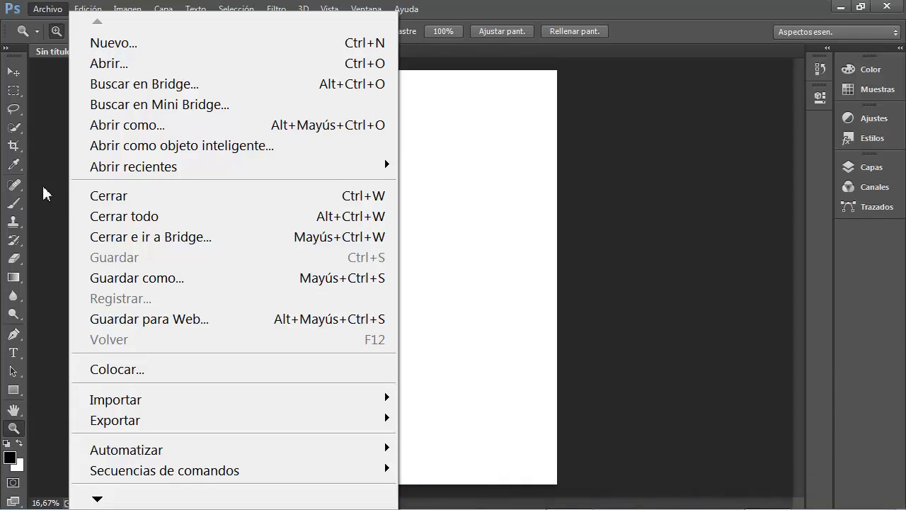
left_click(60, 7)
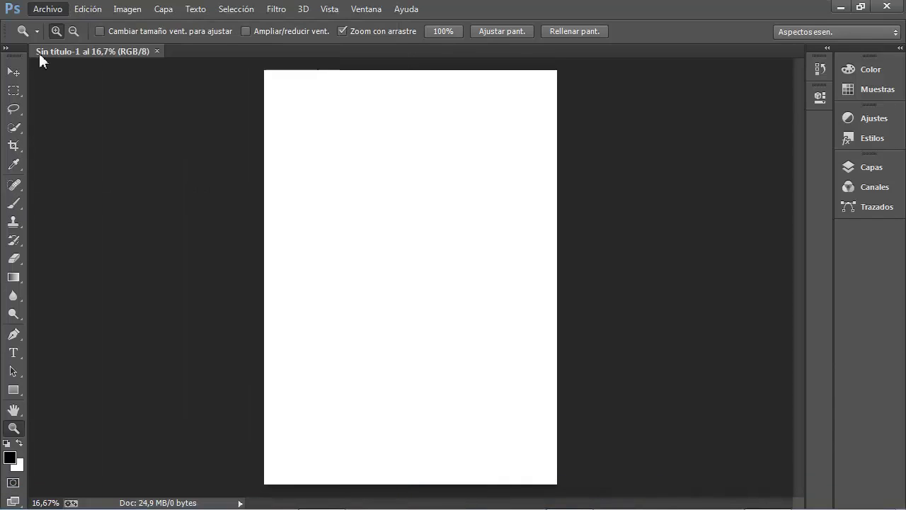
left_click(13, 206)
left_click_drag(294, 199, 517, 146)
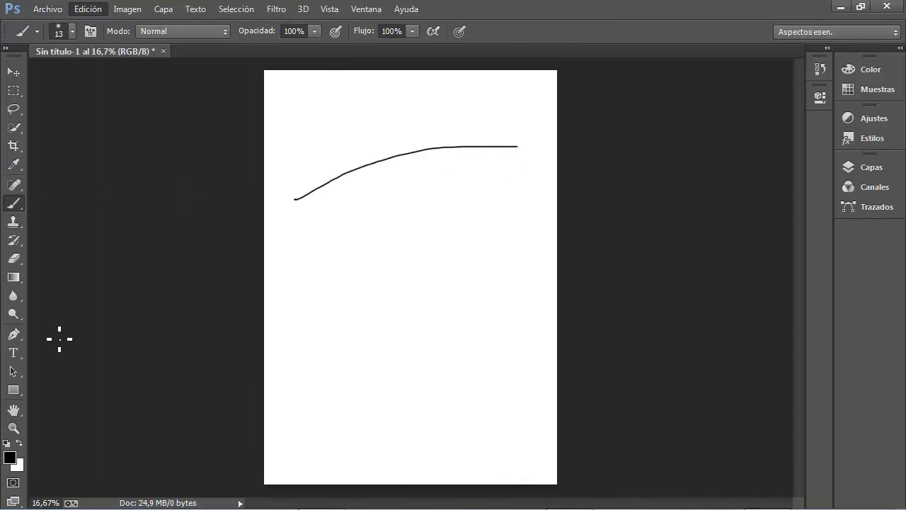
Step: Start saving the document and choose Escritorio as the destination folder
left_click(47, 9)
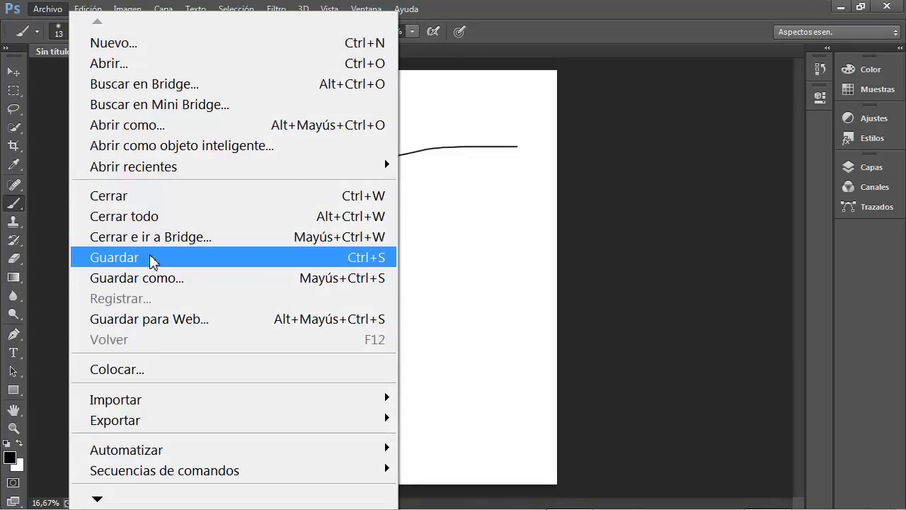
left_click(149, 256)
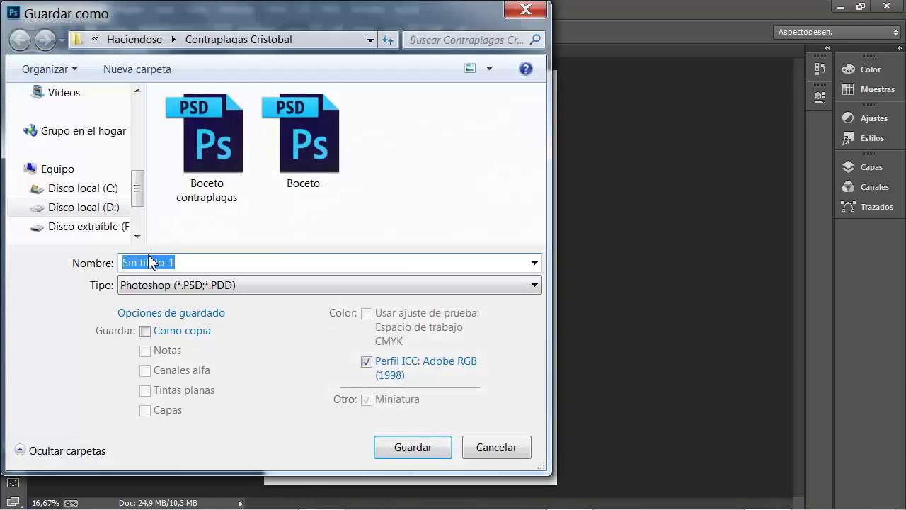
left_click_drag(371, 21, 507, 16)
left_click_drag(283, 194, 289, 115)
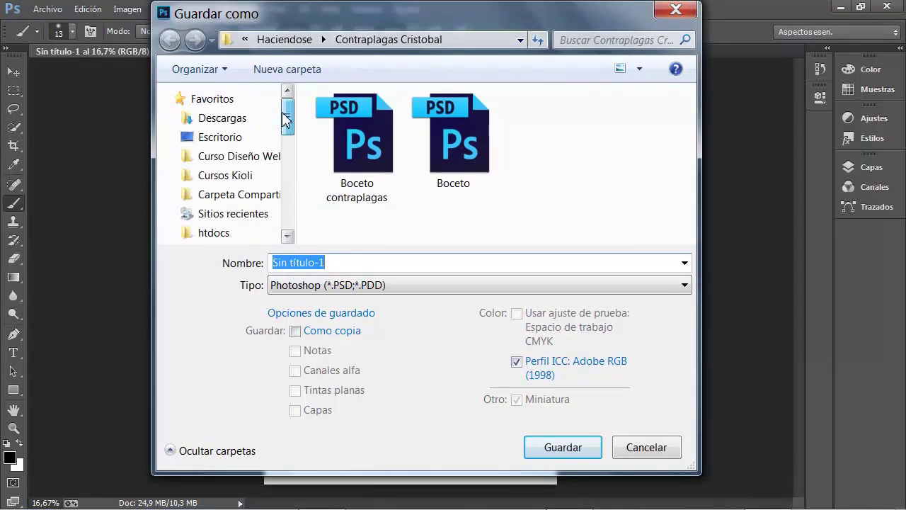
left_click(221, 138)
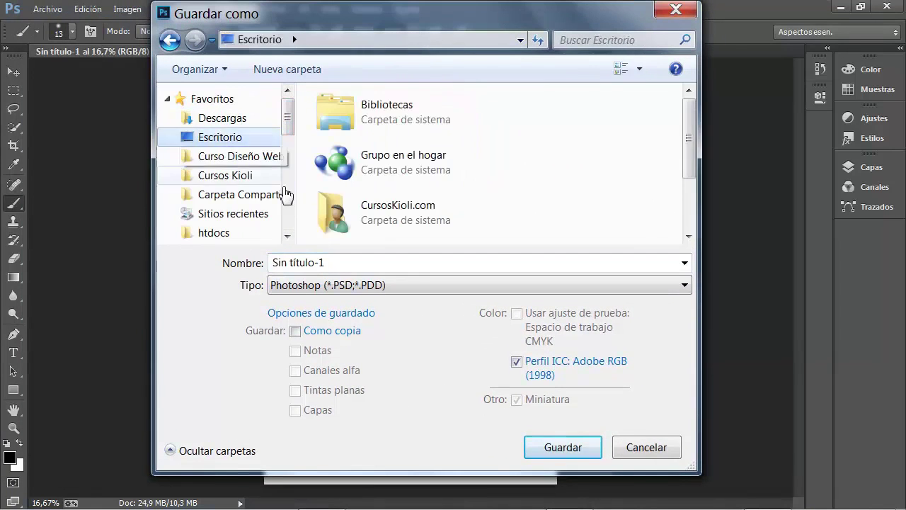
Step: Save the document as "mi primer documento" in the Photoshop (*.PSD;*.PDD) format
left_click_drag(334, 264, 264, 269)
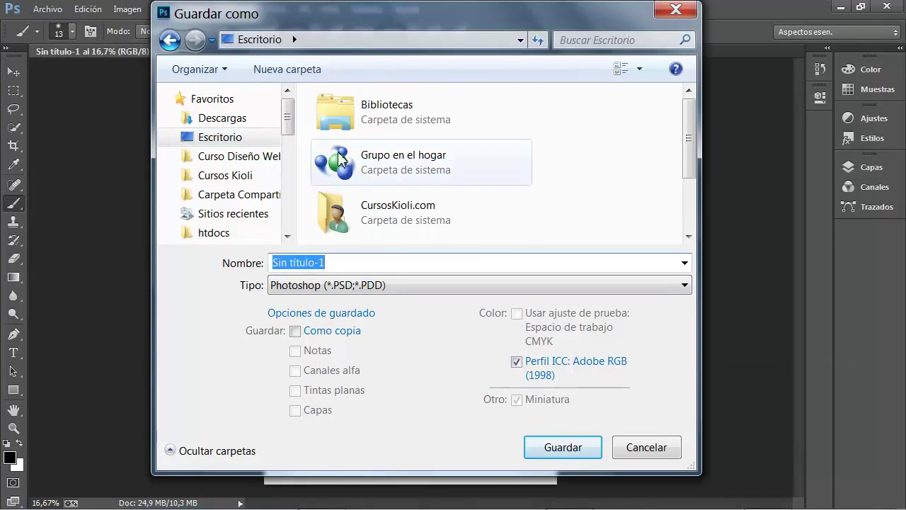
left_click(310, 289)
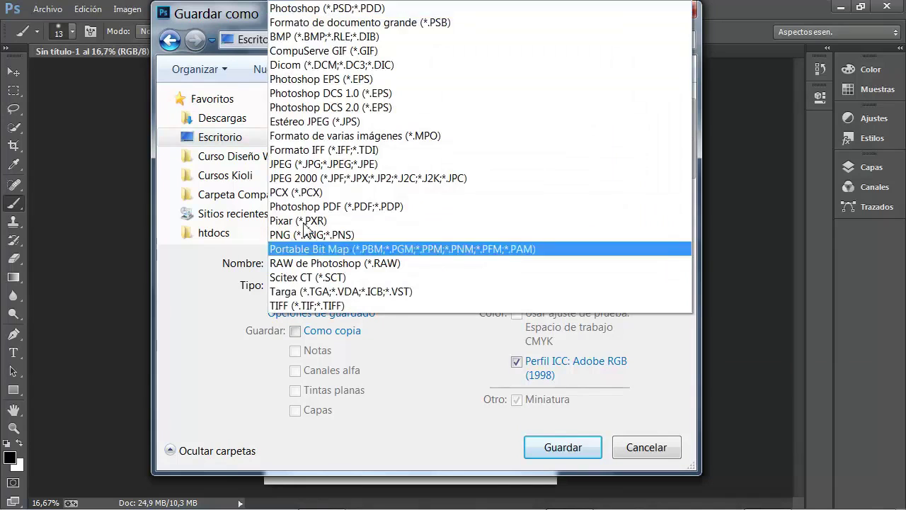
left_click(328, 10)
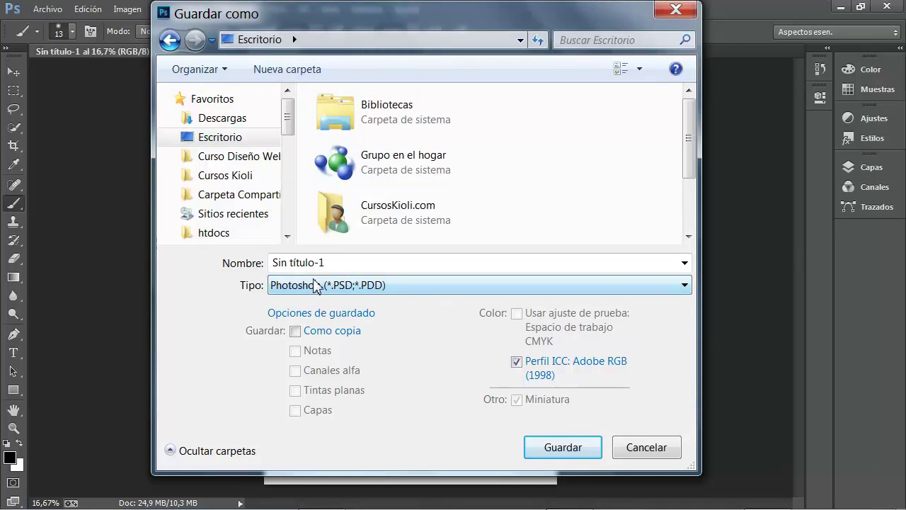
left_click(349, 261)
type("mi primer documento")
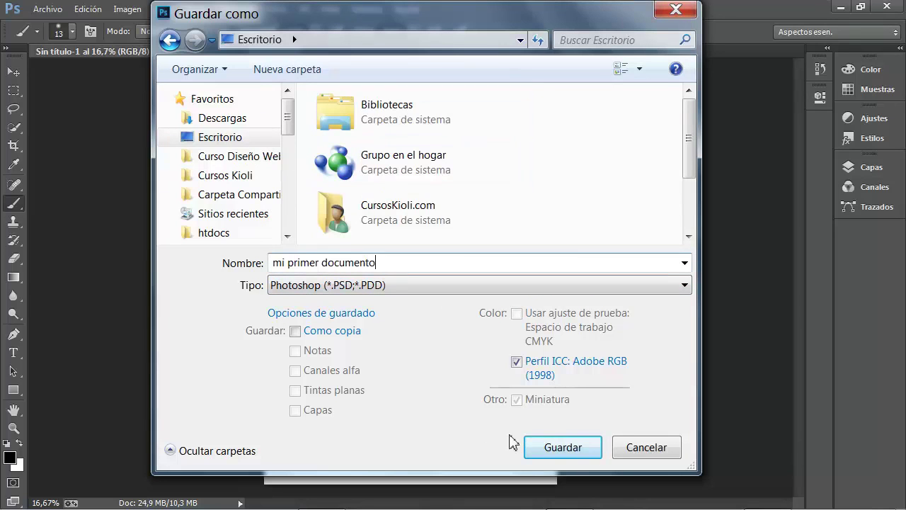
left_click(563, 448)
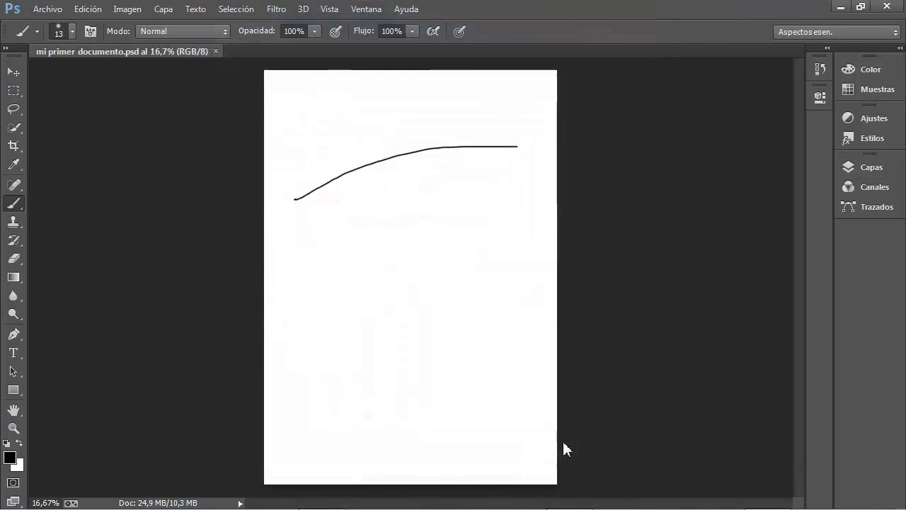
Step: Switch to the desktop, move the "mi primer documento" PSD file towards the upper middle and open it in Photoshop
left_click(848, 9)
left_click_drag(50, 163, 504, 114)
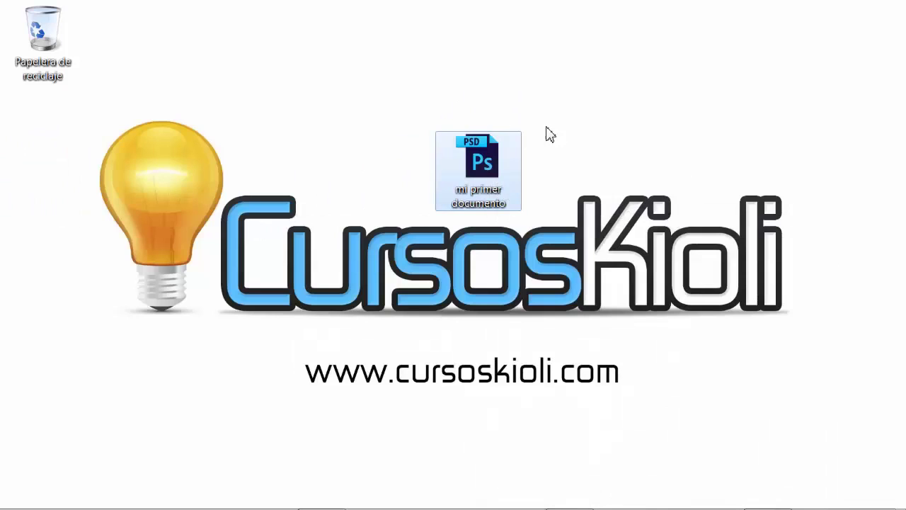
double_click(485, 165)
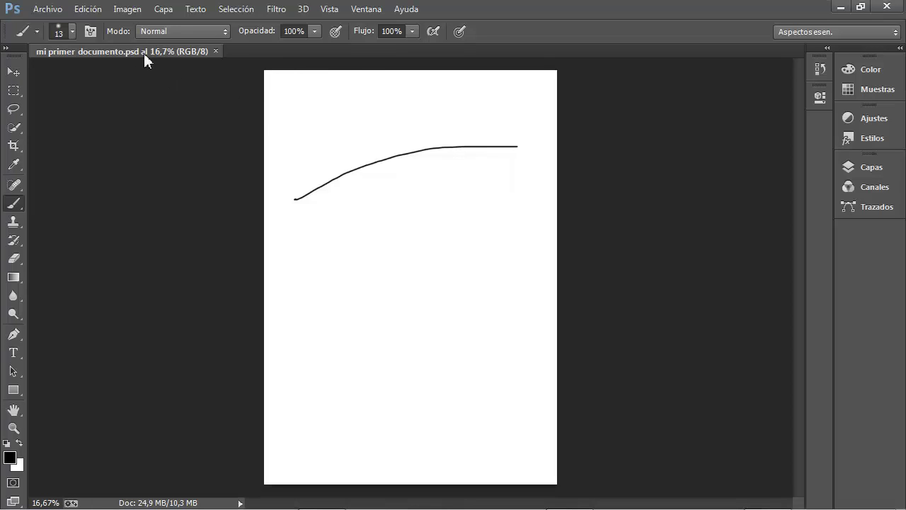
left_click(844, 7)
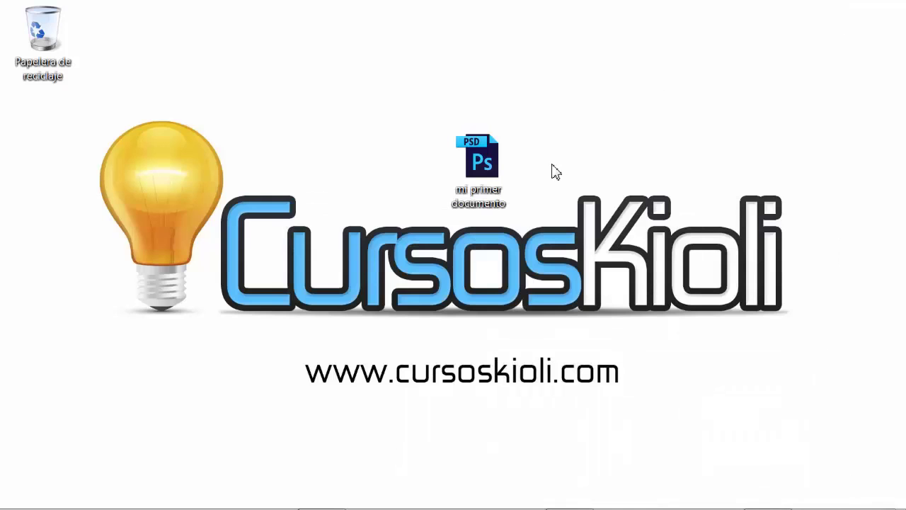
double_click(480, 163)
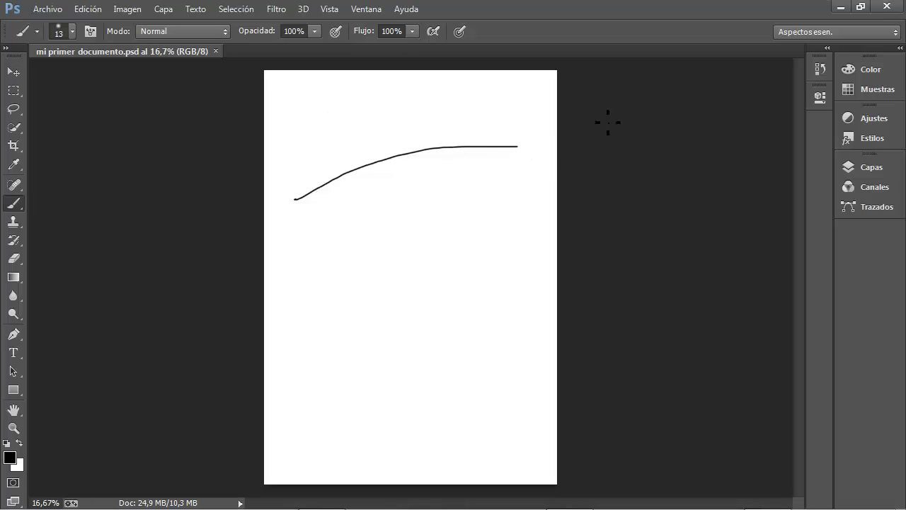
left_click(839, 6)
left_click_drag(410, 101, 550, 261)
left_click(550, 261)
left_click(488, 194)
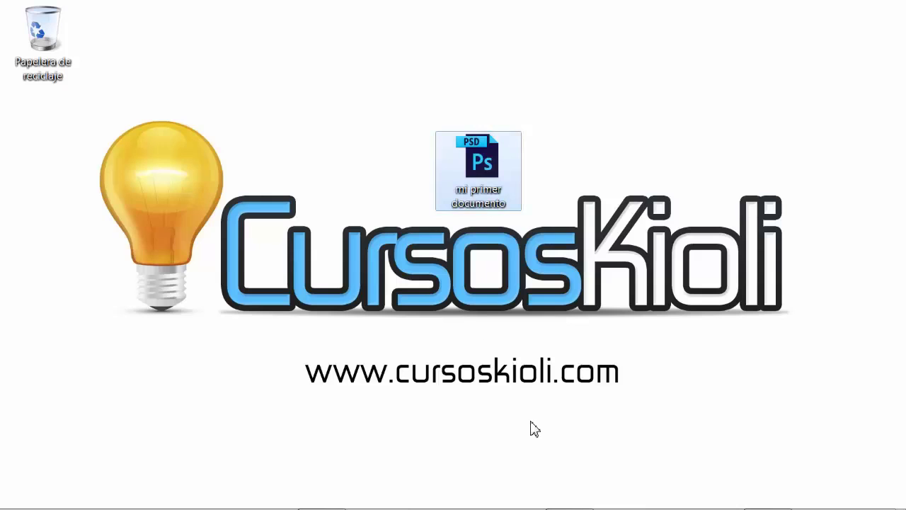
left_click_drag(573, 262, 390, 106)
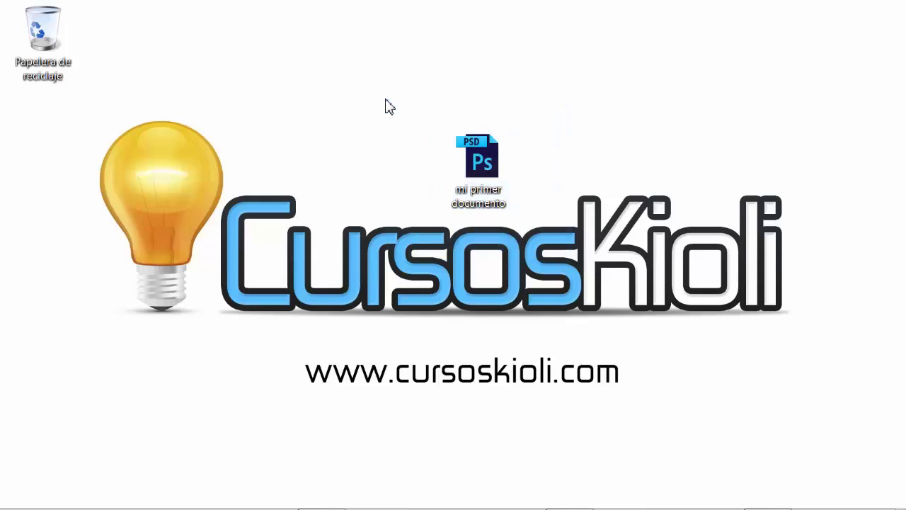
left_click(768, 492)
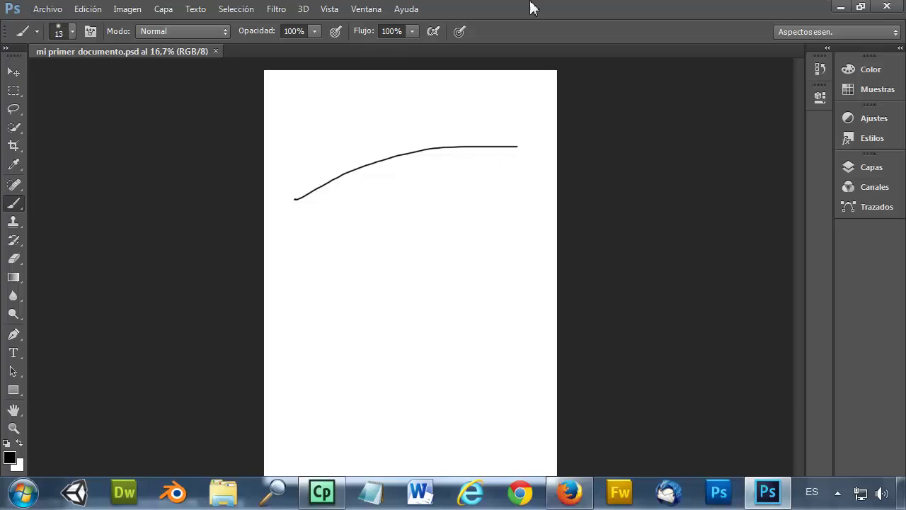
Step: Examine the file formats offered for saving the document under another type, and leave without saving
left_click(48, 10)
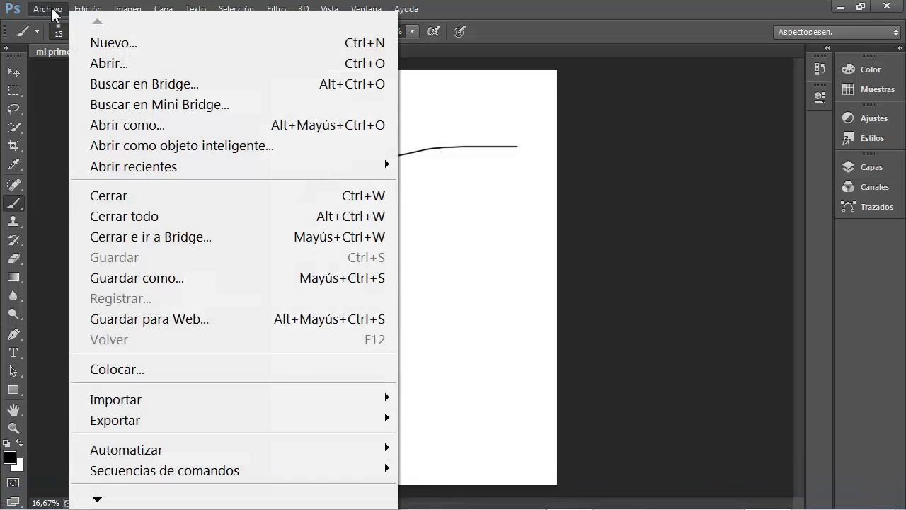
left_click(118, 279)
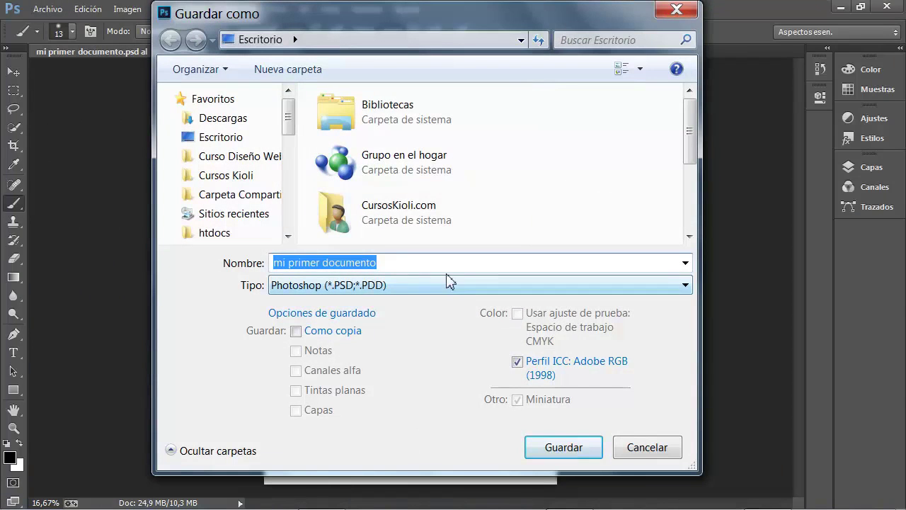
left_click(432, 286)
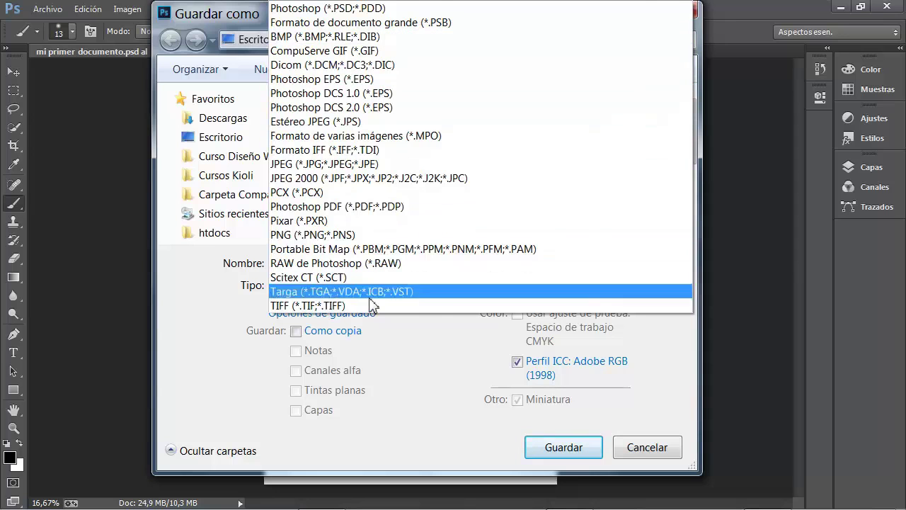
left_click(212, 324)
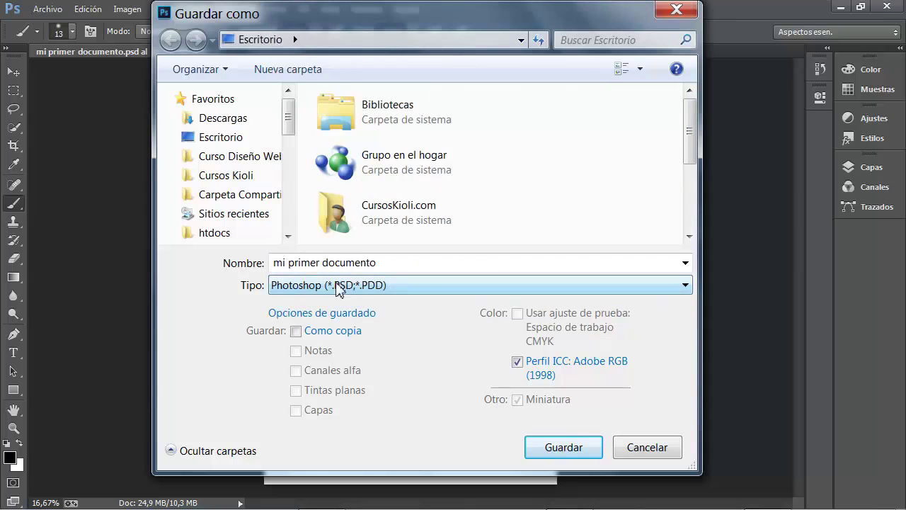
left_click(686, 7)
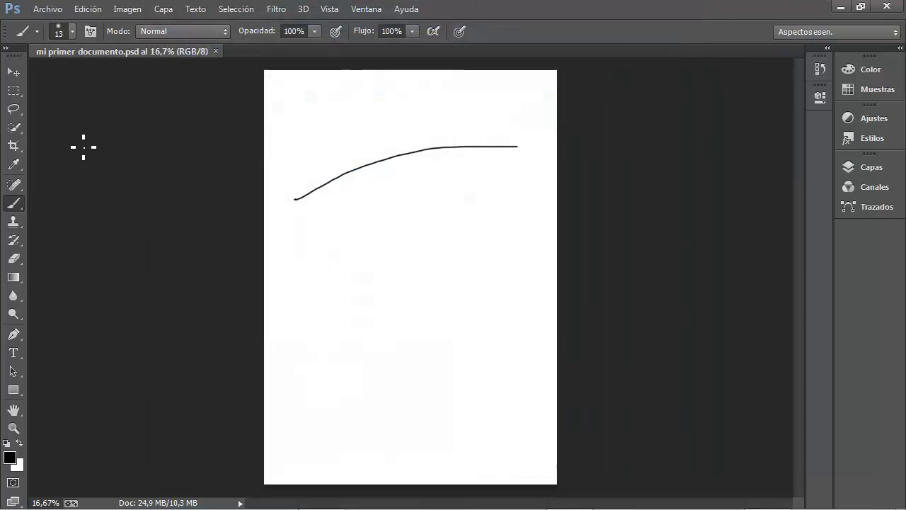
Step: Add a text layer above the curve's left end reading JPG, PNG and GIF on three separate lines
left_click(12, 352)
left_click(306, 140)
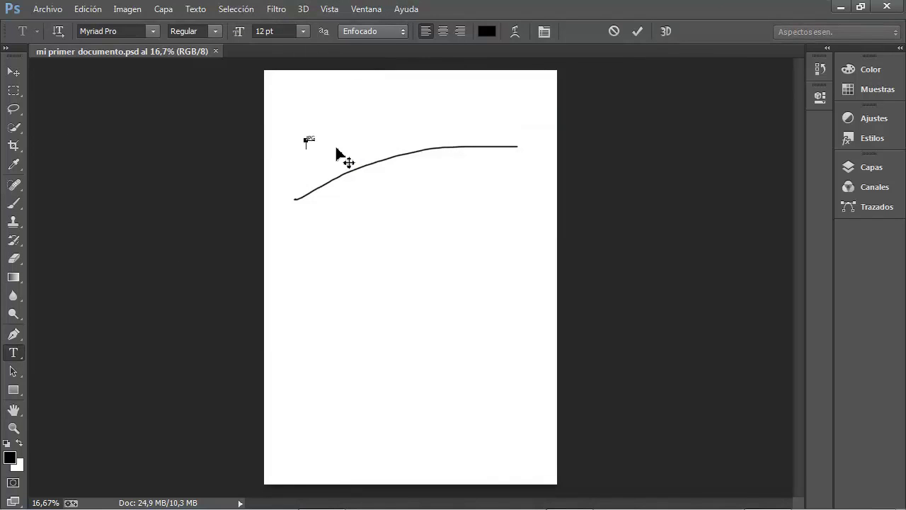
type("JPG")
key("Return")
type("PNG")
left_click(15, 75)
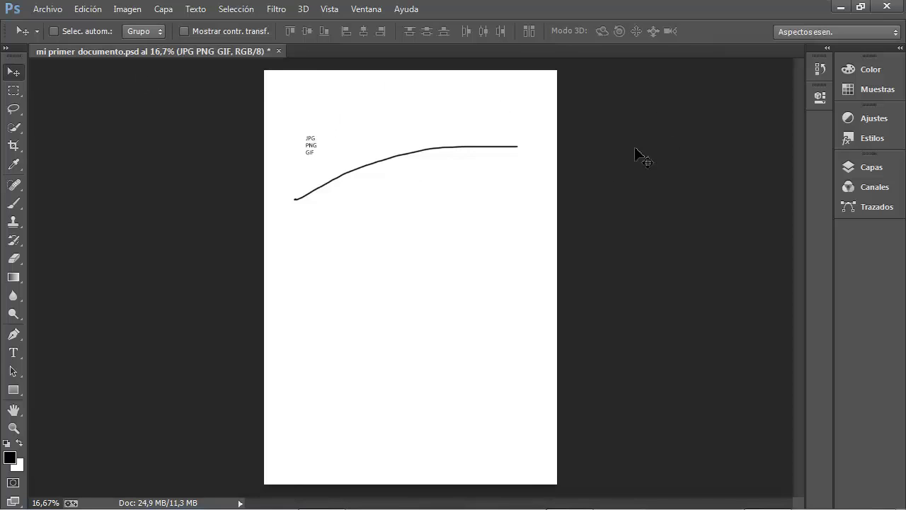
Step: Save the changes to the existing PSD file, accepting the Photoshop format options
left_click(49, 9)
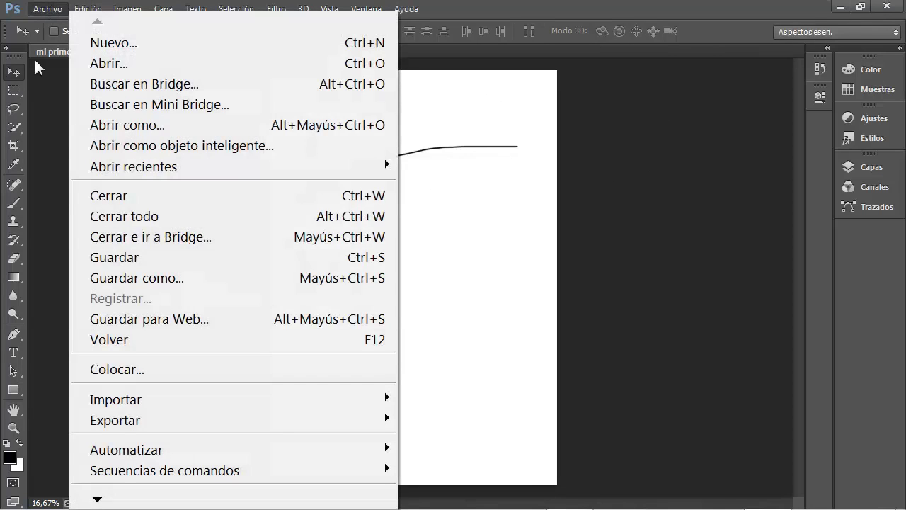
left_click(135, 257)
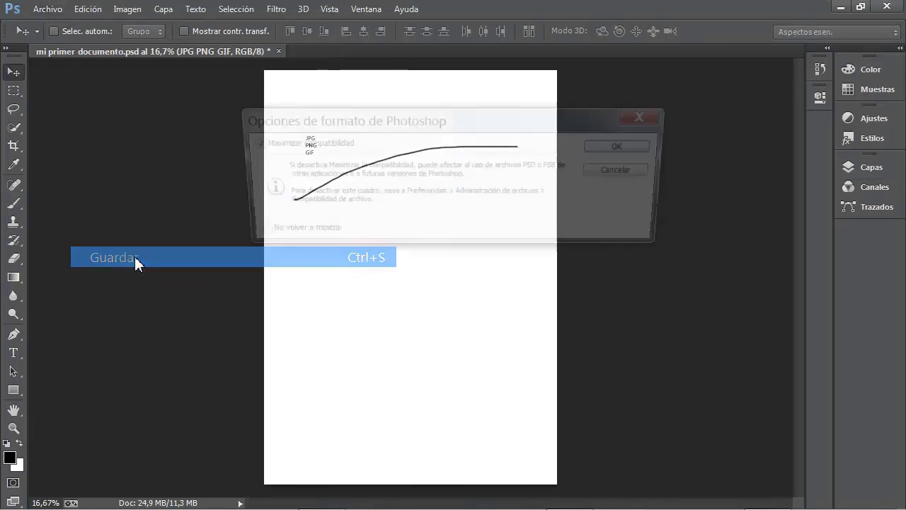
left_click(650, 147)
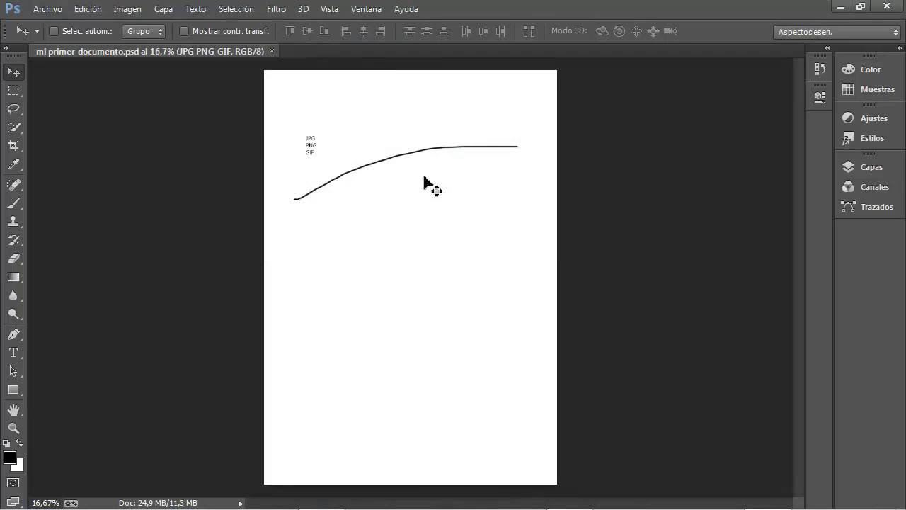
Step: Start saving a copy of "mi primer documento" on the desktop in the JPEG (*.JPG;*.JPEG;*.JPE) format
left_click(42, 11)
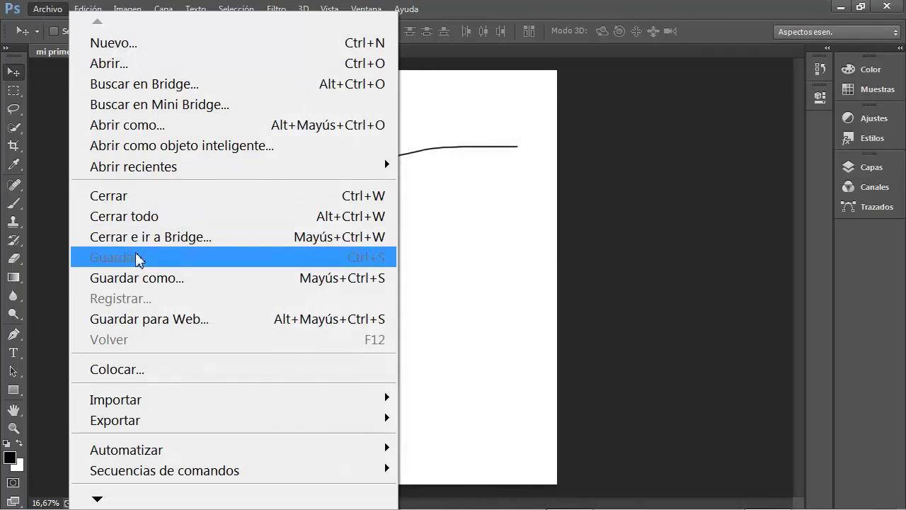
left_click(136, 276)
left_click(389, 284)
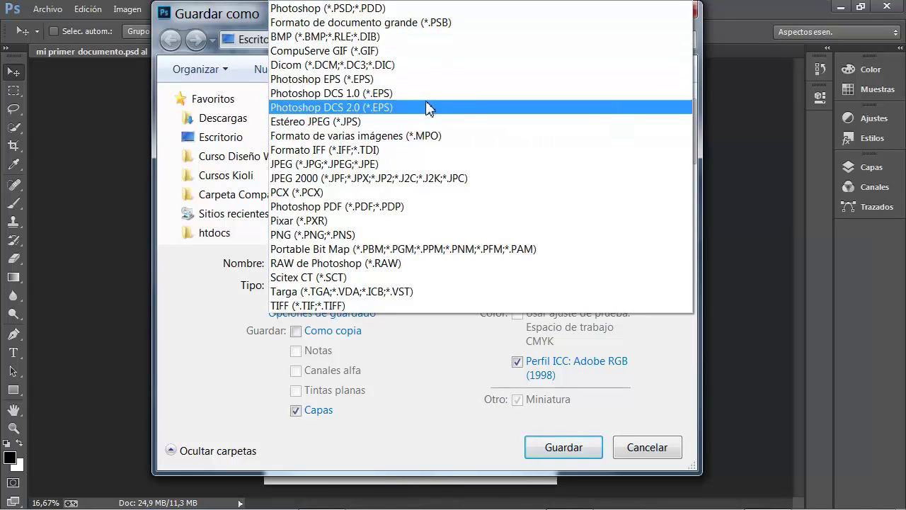
left_click(426, 170)
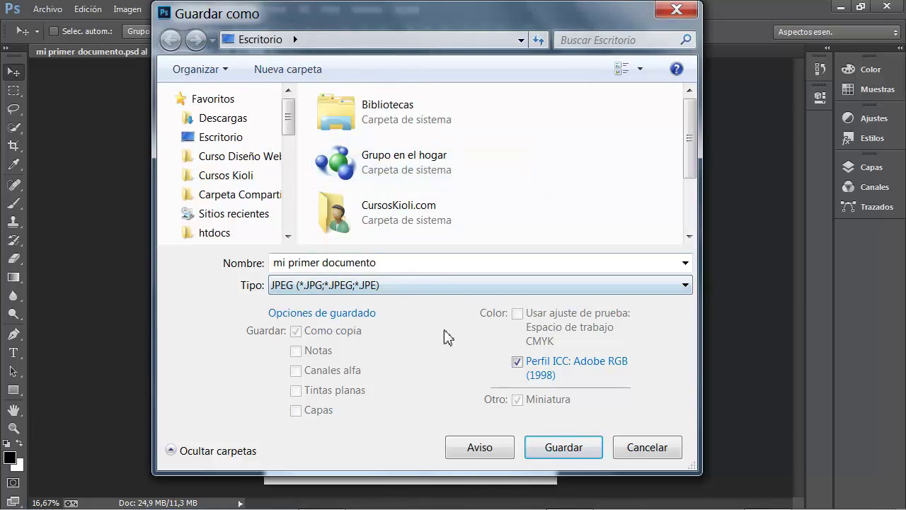
left_click(546, 449)
Step: Reduce the JPEG image quality to 0 (Baja) as a trial
left_click_drag(476, 95, 439, 122)
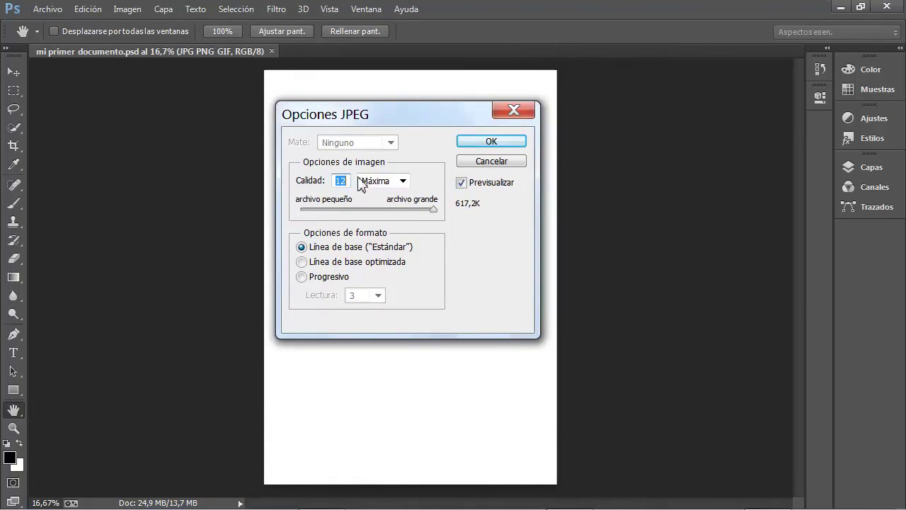
left_click_drag(438, 120, 467, 101)
mouse_move(465, 191)
left_mouse_down()
mouse_move(313, 194)
mouse_move(460, 193)
left_mouse_up()
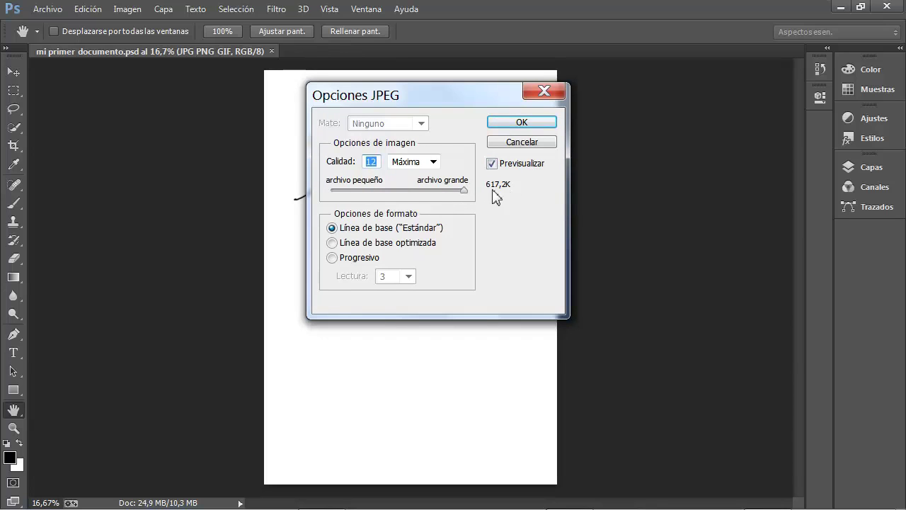
left_click_drag(465, 191, 310, 193)
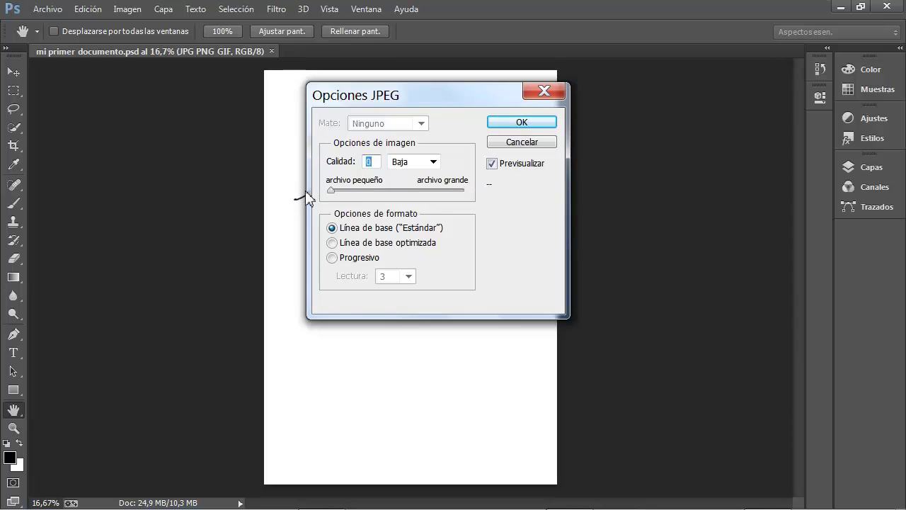
Step: Set the JPEG quality to 12 (Máxima), finish saving the copy and show the desktop
left_click_drag(333, 196, 479, 194)
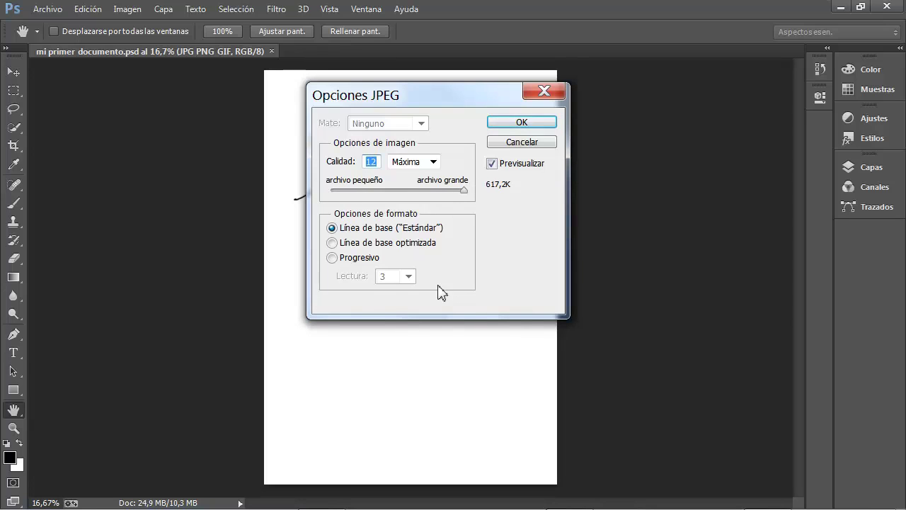
left_click(506, 123)
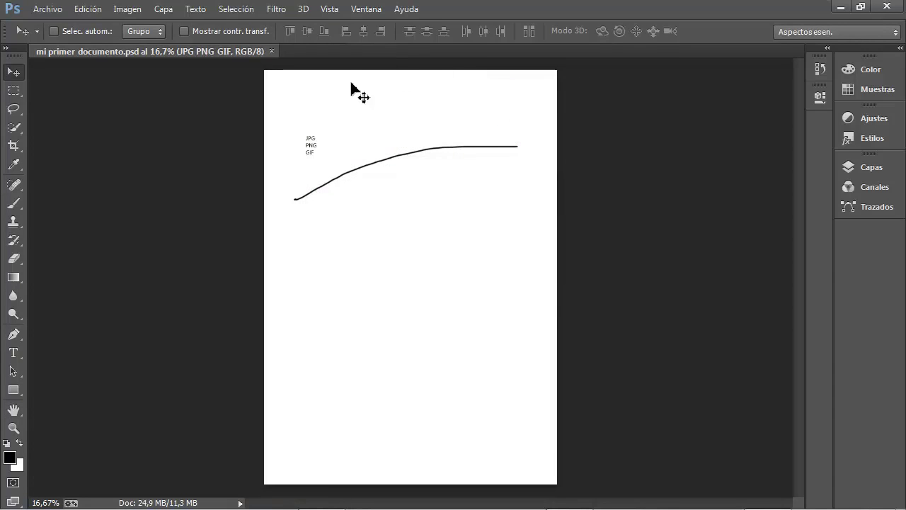
left_click(847, 3)
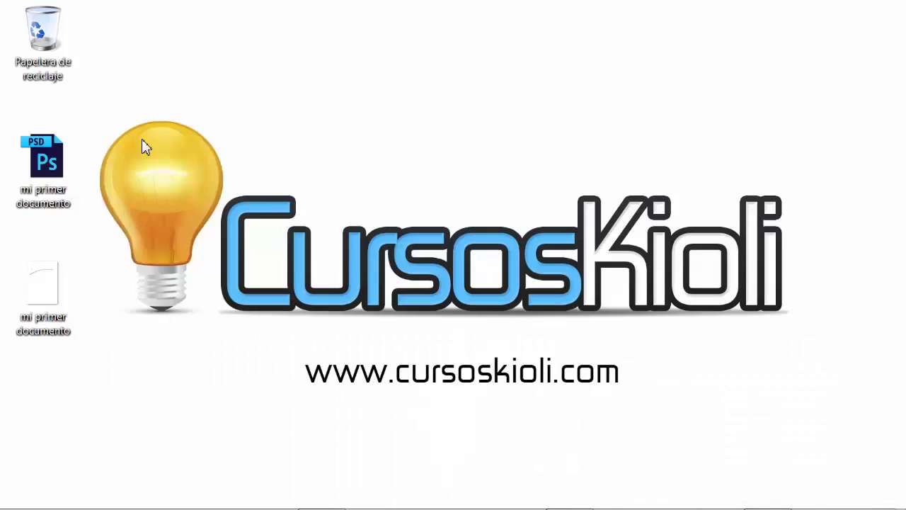
Step: Open the JPEG copy of "mi primer documento" from the desktop and inspect its JPG, PNG, GIF text at high magnification
left_click(47, 287)
double_click(47, 287)
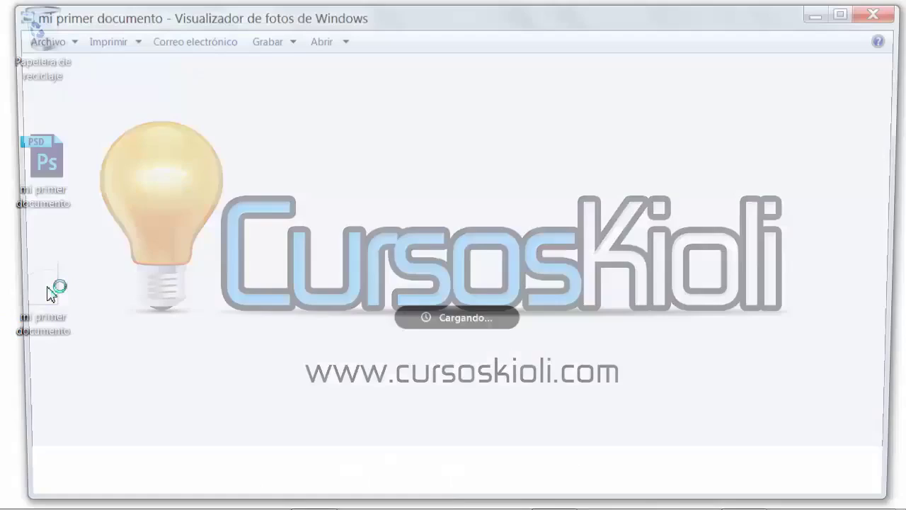
scroll(451, 186, "up", 6)
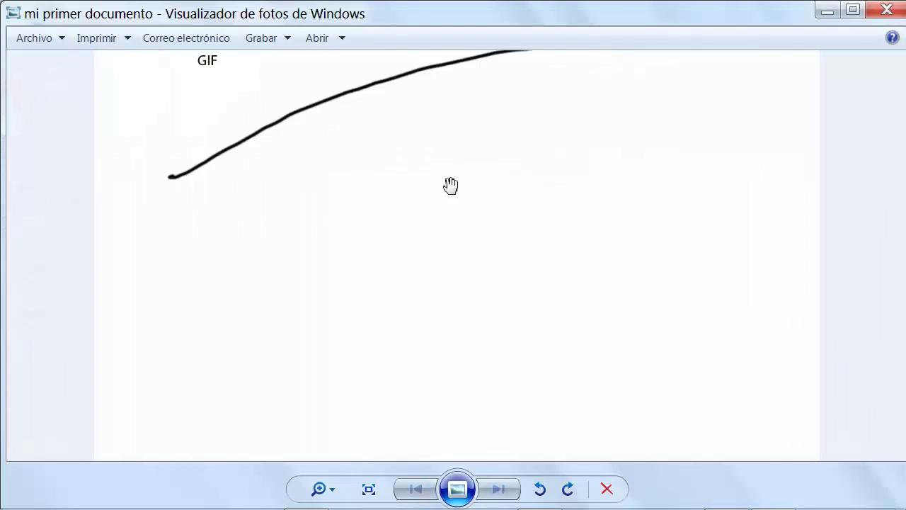
left_click_drag(352, 85, 351, 314)
scroll(347, 288, "up", 3)
left_click_drag(248, 225, 512, 202)
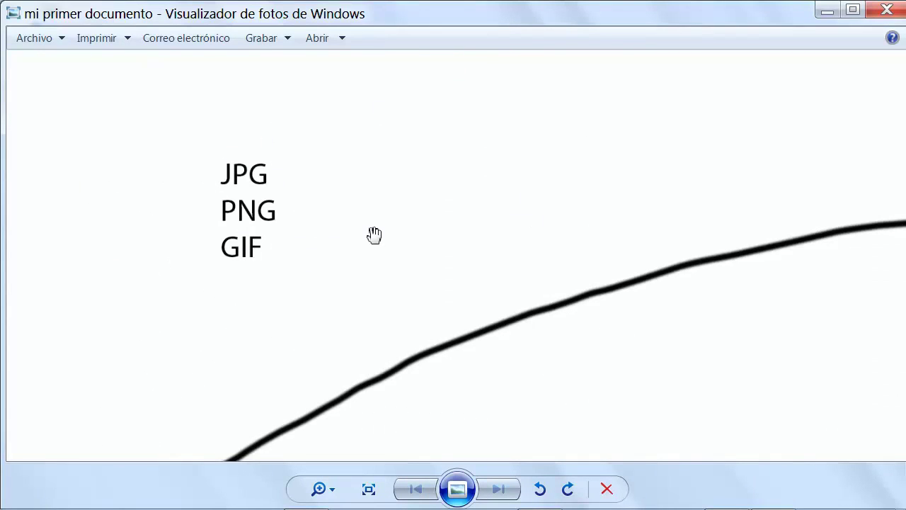
scroll(375, 235, "up", 2)
left_click_drag(325, 213, 545, 229)
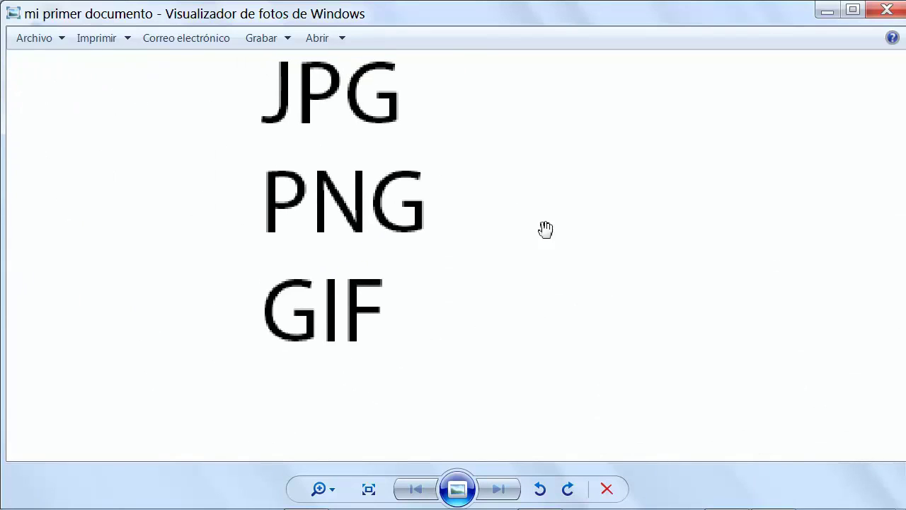
Step: Examine the JPEG image's text and stroke at several magnifications, view the whole page and close the photo viewer
scroll(361, 215, "down", 4)
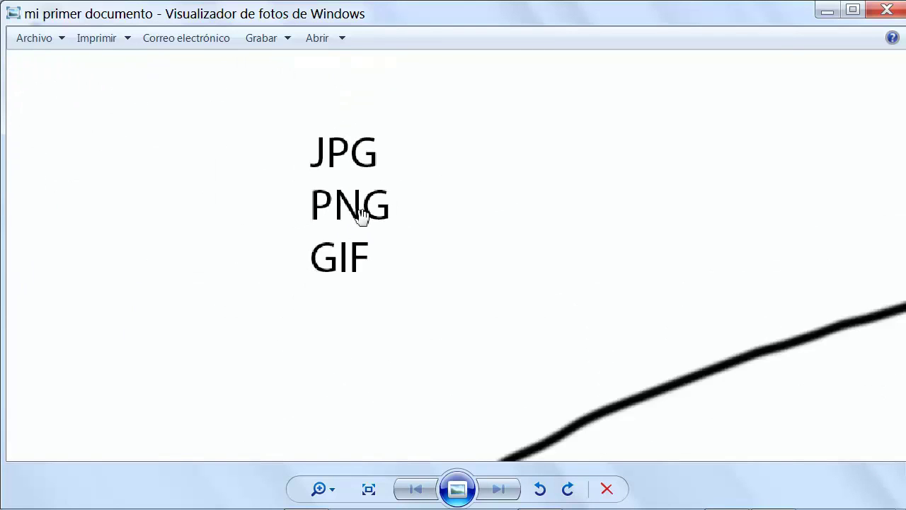
scroll(361, 216, "down", 1)
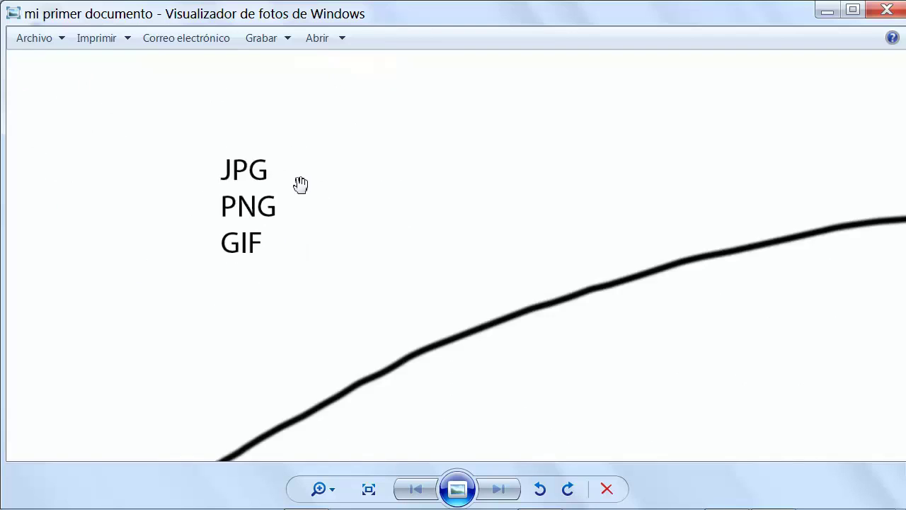
scroll(299, 185, "down", 3)
scroll(301, 185, "up", 8)
left_click_drag(301, 185, 474, 293)
left_click_drag(195, 100, 424, 269)
left_click_drag(117, 57, 396, 192)
left_click_drag(397, 105, 458, 250)
left_click_drag(579, 119, 427, 293)
scroll(427, 269, "down", 5)
scroll(427, 269, "down", 5)
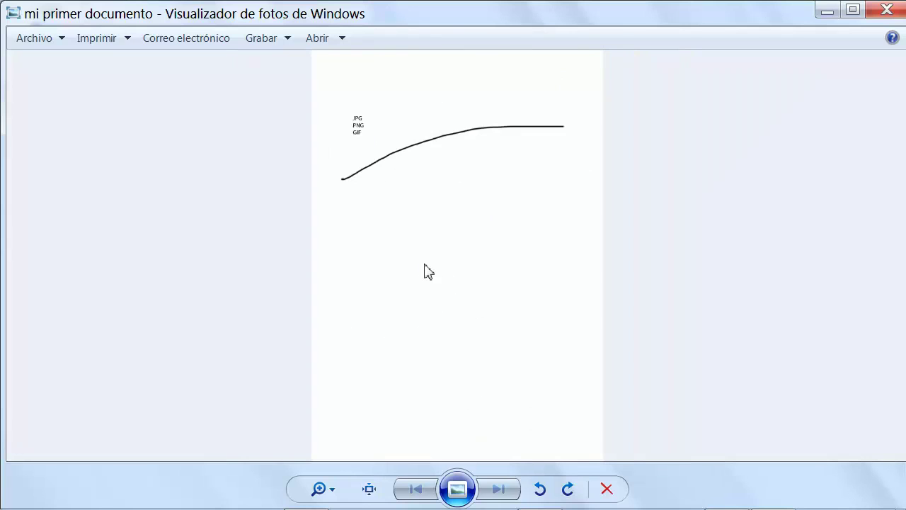
left_click(898, 11)
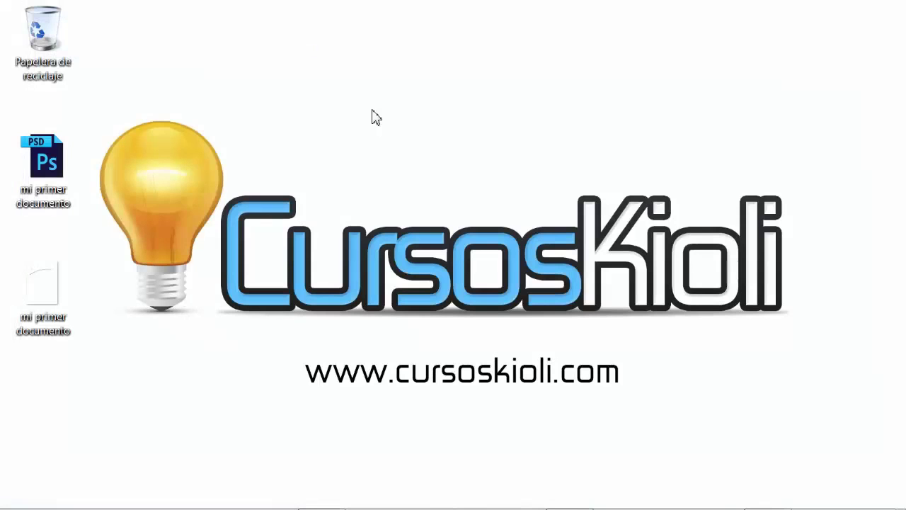
Step: Open the PSD file "mi primer documento" from the desktop in Photoshop and bring up the new document settings
double_click(54, 153)
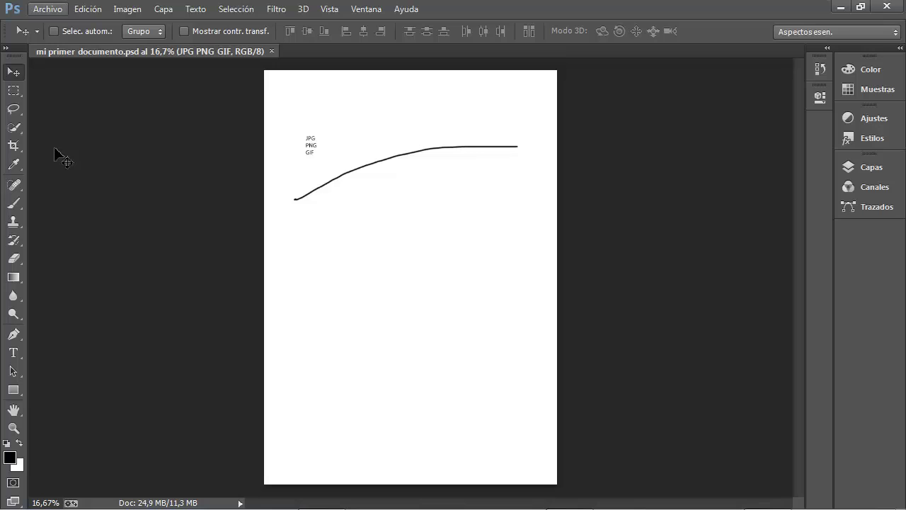
left_click(35, 10)
left_click(102, 40)
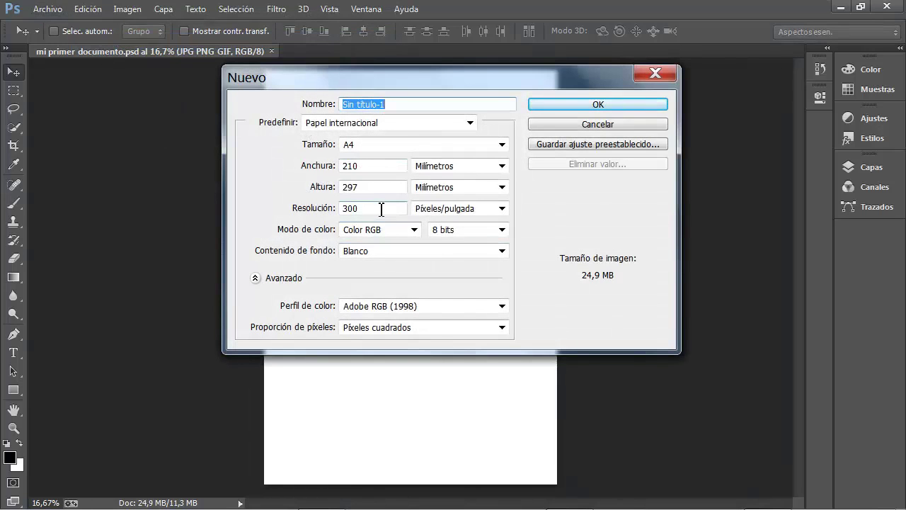
Step: Try a resolution of 72 pixels per inch for the new document
left_click_drag(297, 210, 336, 214)
left_click(325, 208)
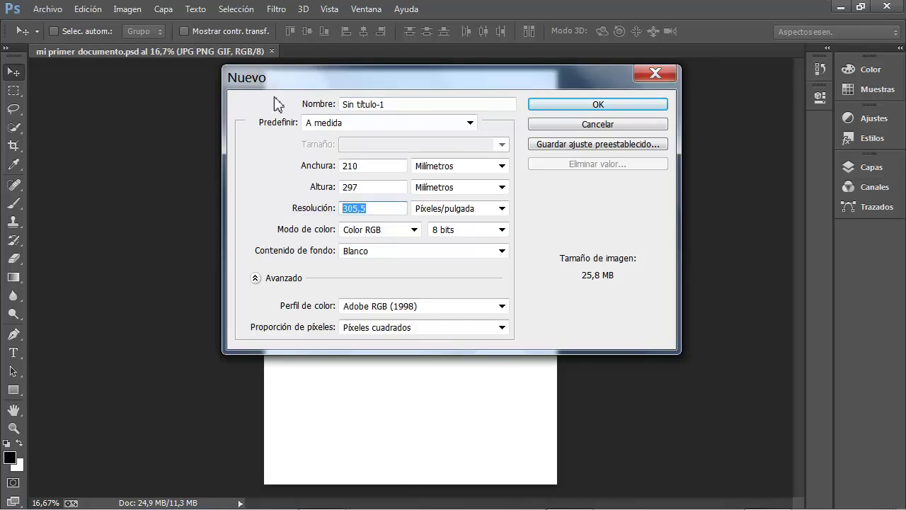
left_click(379, 208)
type("72")
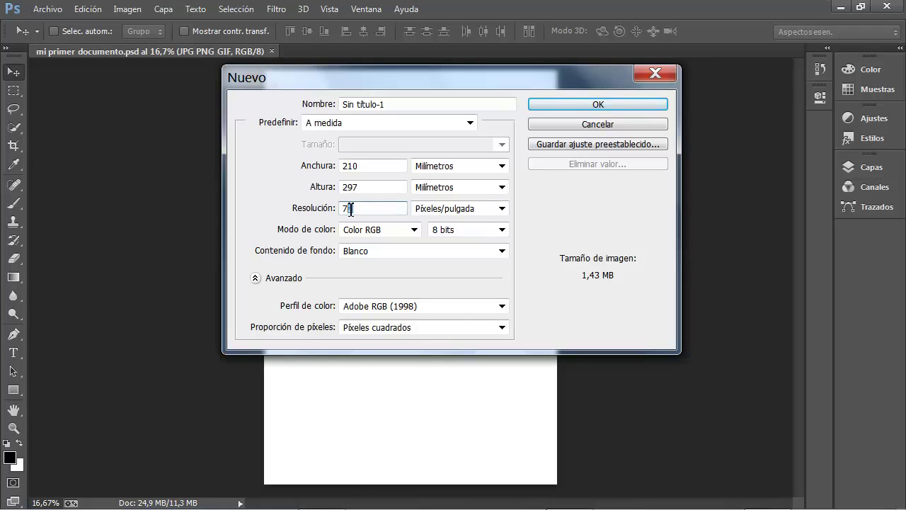
Step: Set the new document's resolution back to 300 and choose the Papel internacional preset
left_click(304, 210)
type("3")
left_click(328, 212)
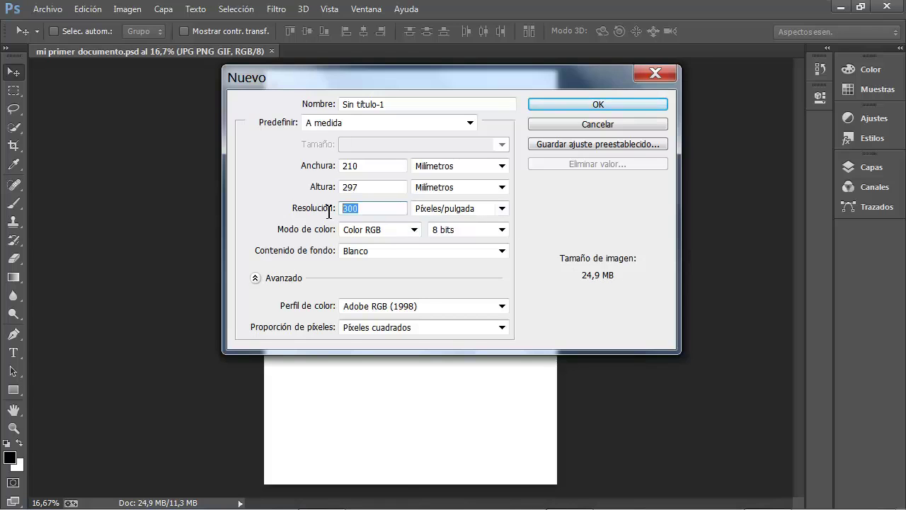
left_click(312, 126)
left_click(350, 196)
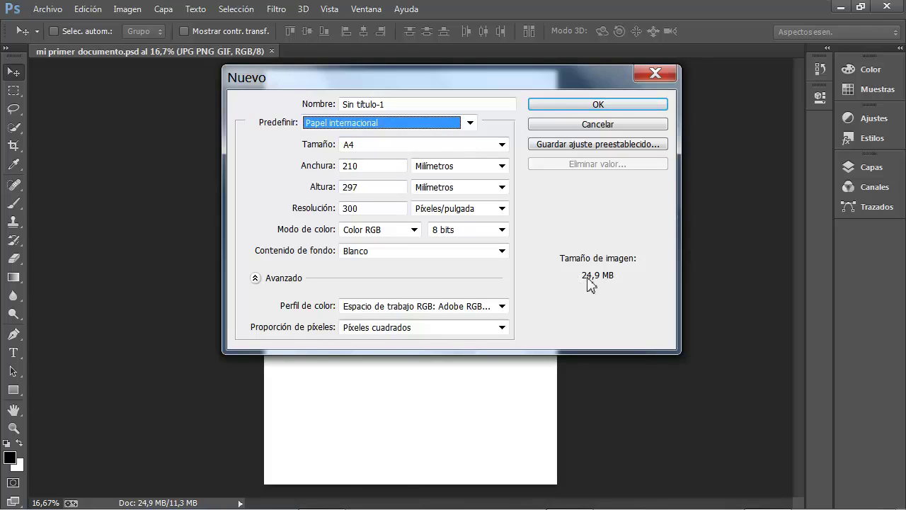
Step: Set the new document's resolution to 72 with Píxeles/pulgada as the unit, and shift the dialog slightly
double_click(368, 208)
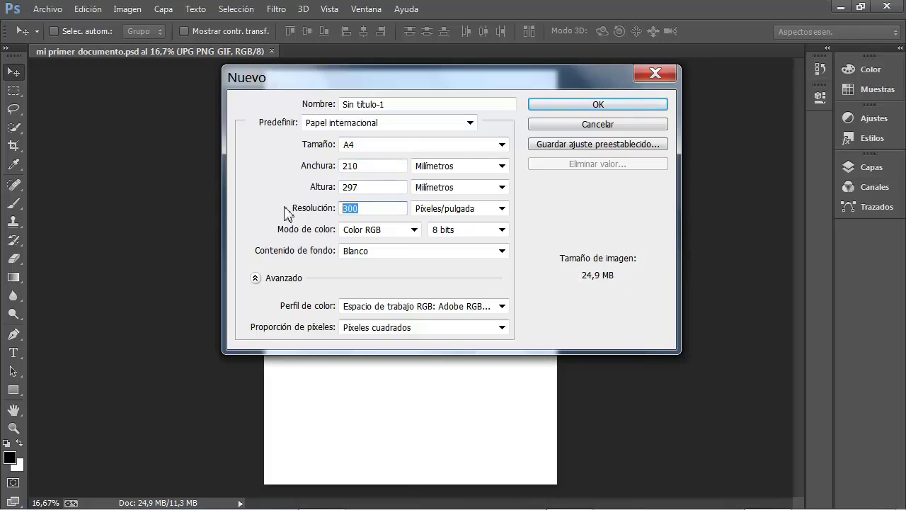
type("72")
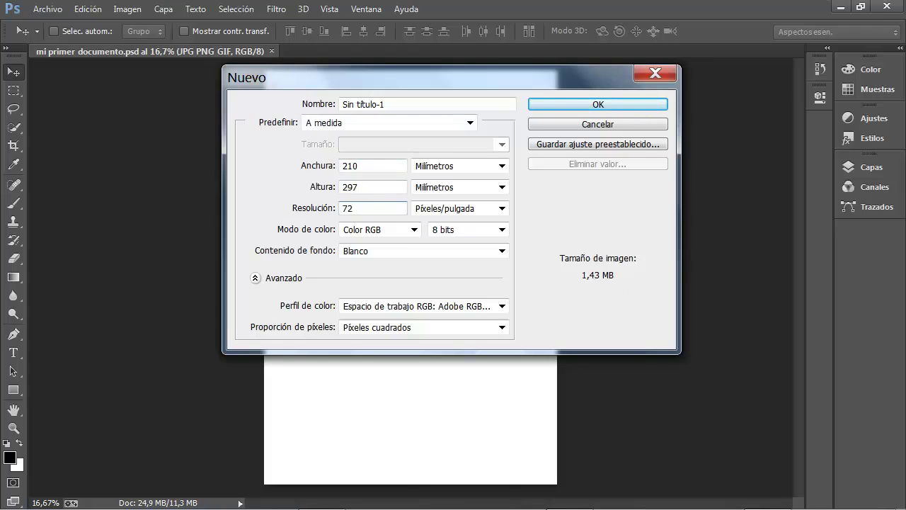
left_click(463, 207)
left_click(596, 226)
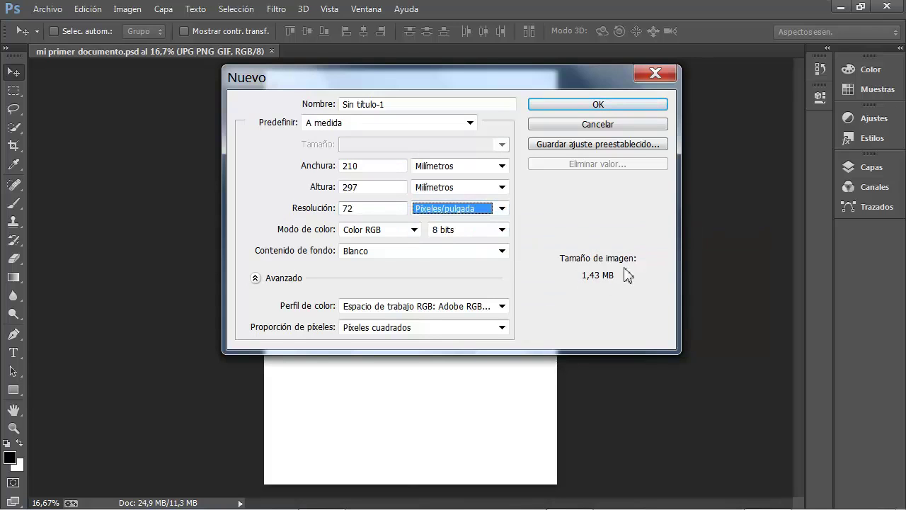
left_click(386, 166)
left_click(383, 190)
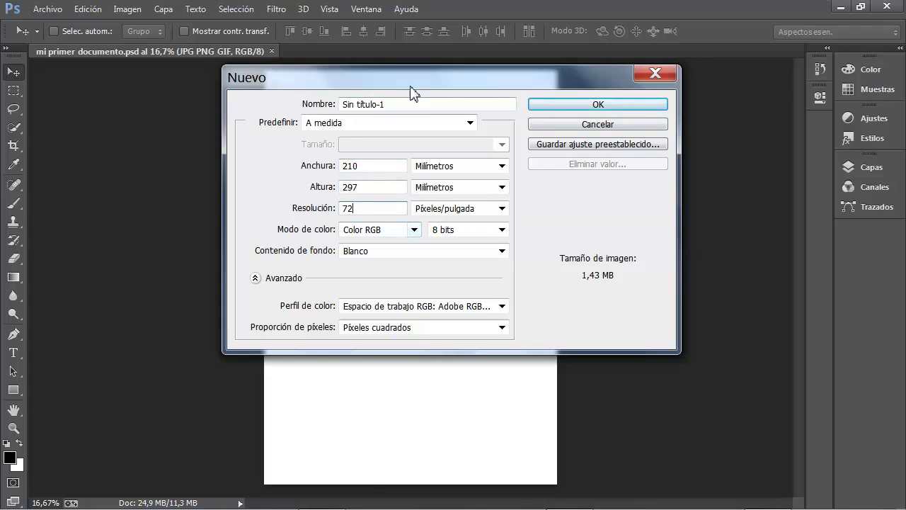
mouse_move(429, 85)
left_mouse_down()
mouse_move(410, 125)
mouse_move(359, 91)
mouse_move(435, 91)
left_mouse_up()
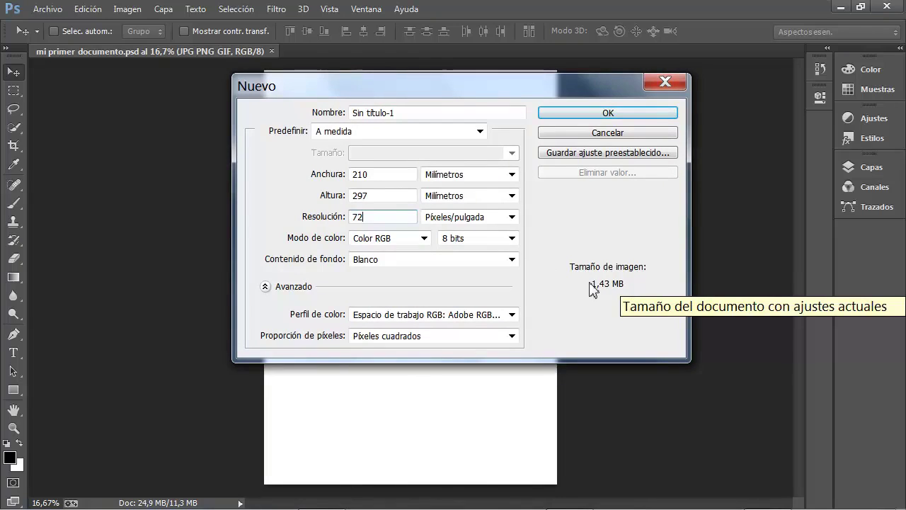
Step: Try the Color CMYK mode with a resolution of 300 pixels per inch for the new document
left_click(398, 241)
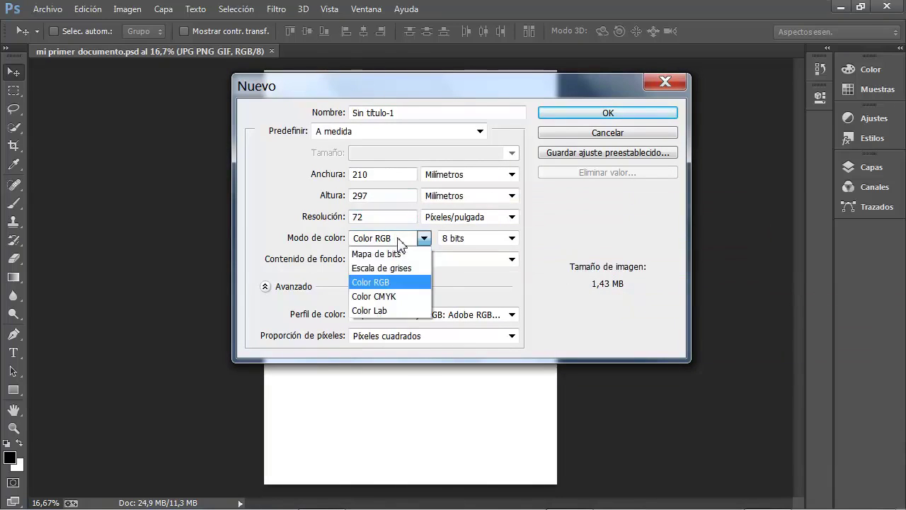
left_click(383, 297)
double_click(385, 217)
type("300")
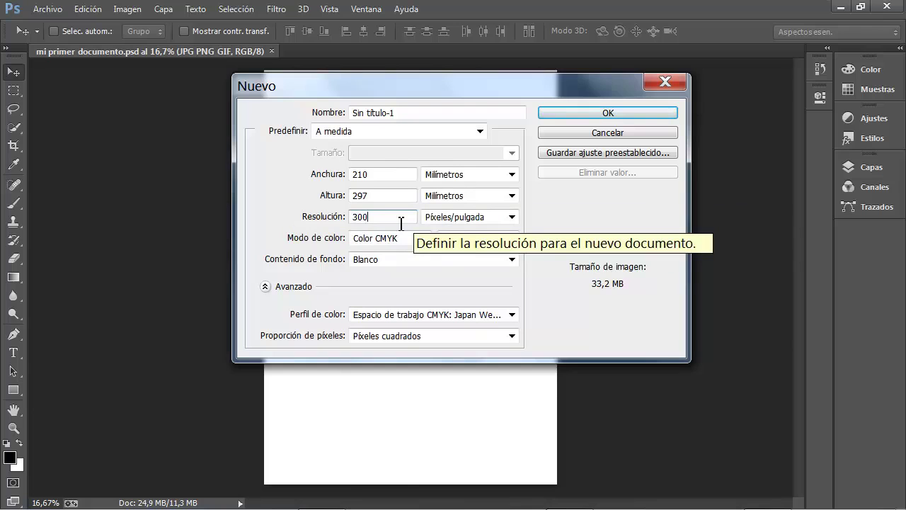
Step: Set the CMYK document's resolution to 72 as a trial and cancel creating the new document
left_click_drag(388, 221, 296, 221)
type("72")
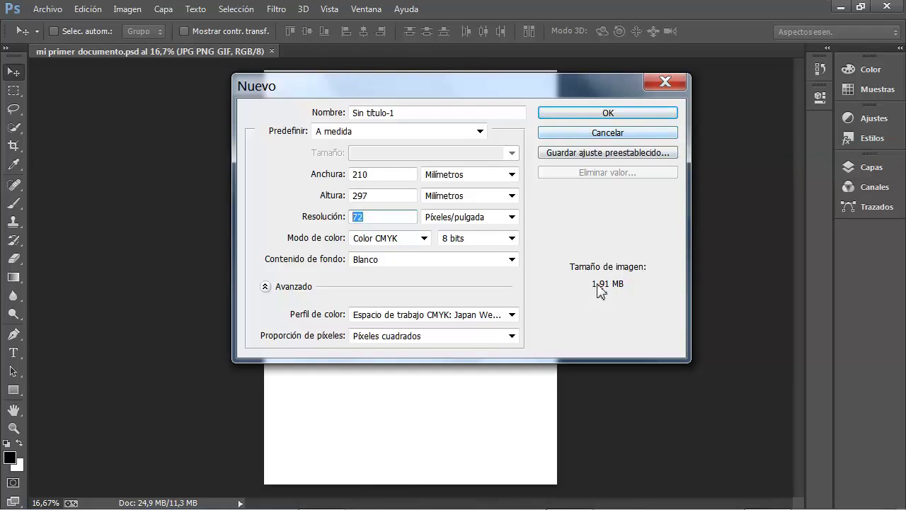
left_click(600, 135)
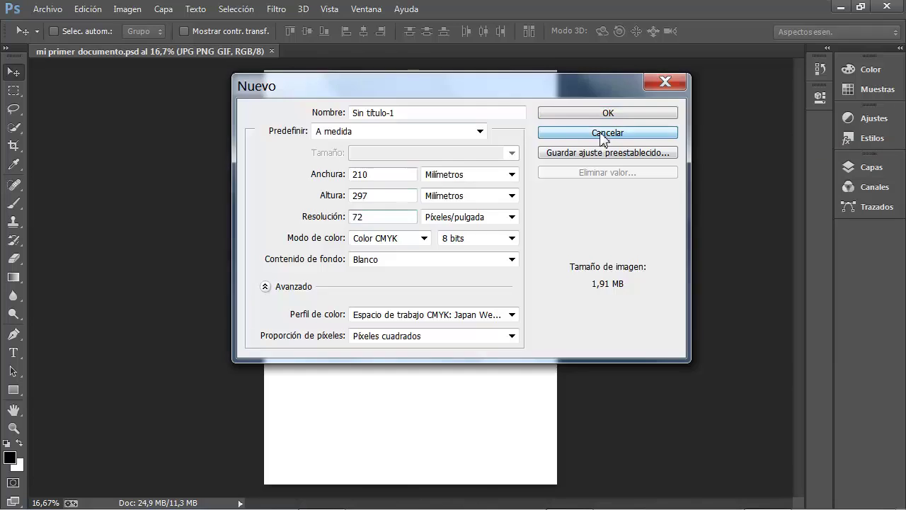
Step: Start saving the document for the web in JPEG format with an image height of 600 px
left_click(47, 14)
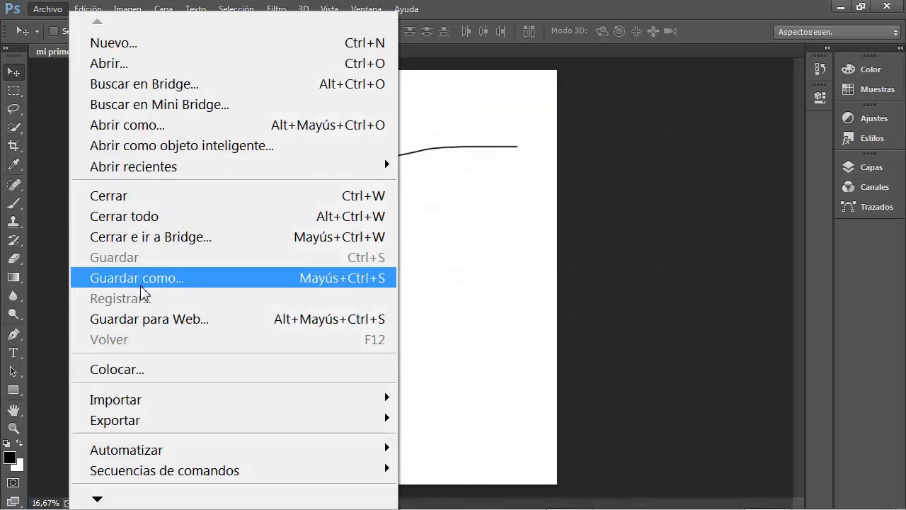
left_click(201, 321)
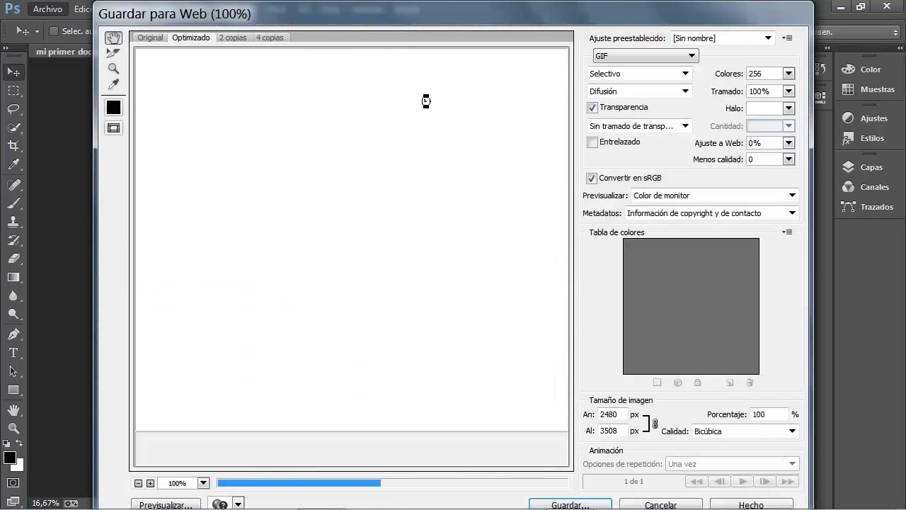
left_click_drag(520, 13, 527, 1)
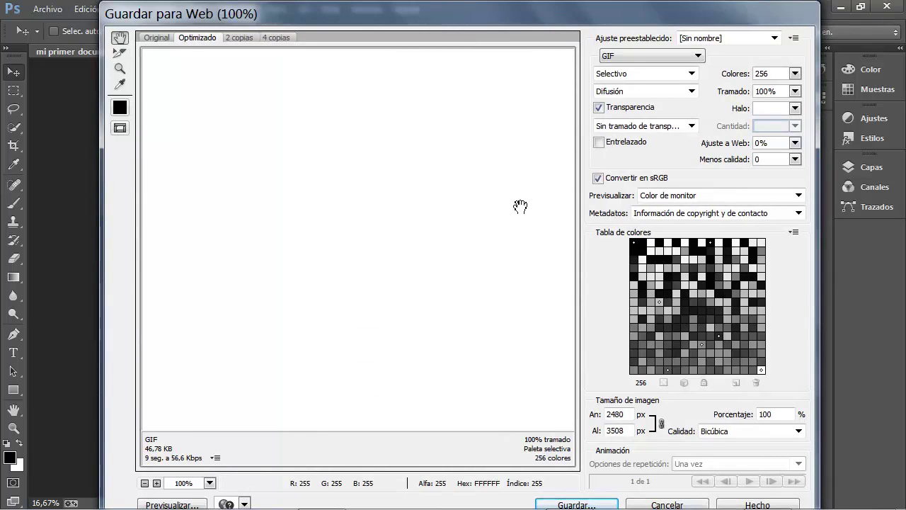
double_click(631, 431)
type("600")
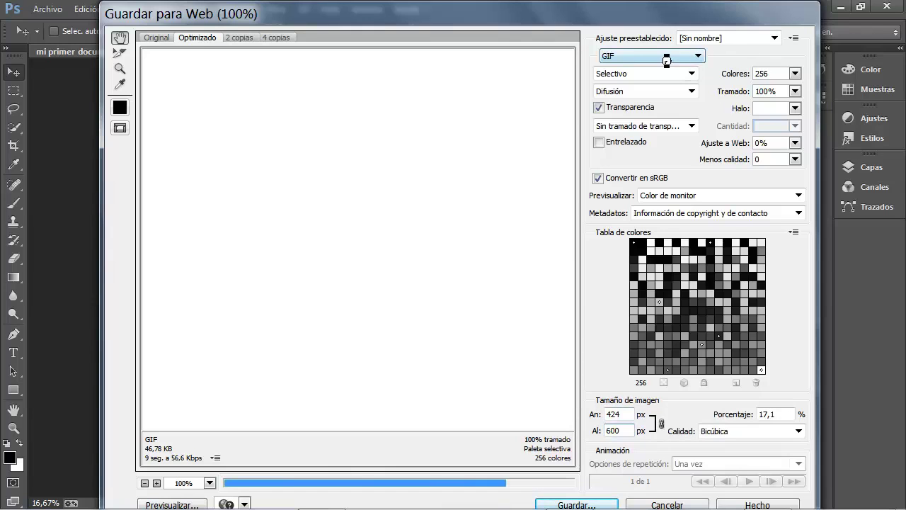
left_click(691, 57)
left_click(624, 78)
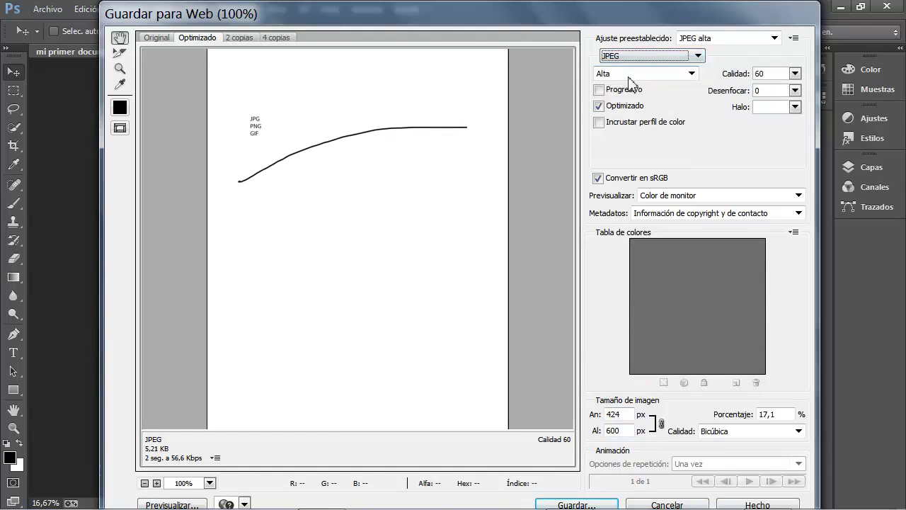
Step: Lower the web JPEG's quality to 0 as a trial and inspect the text and stroke in the preview at 300%
left_click(796, 74)
left_click_drag(766, 92, 685, 98)
left_click(282, 137)
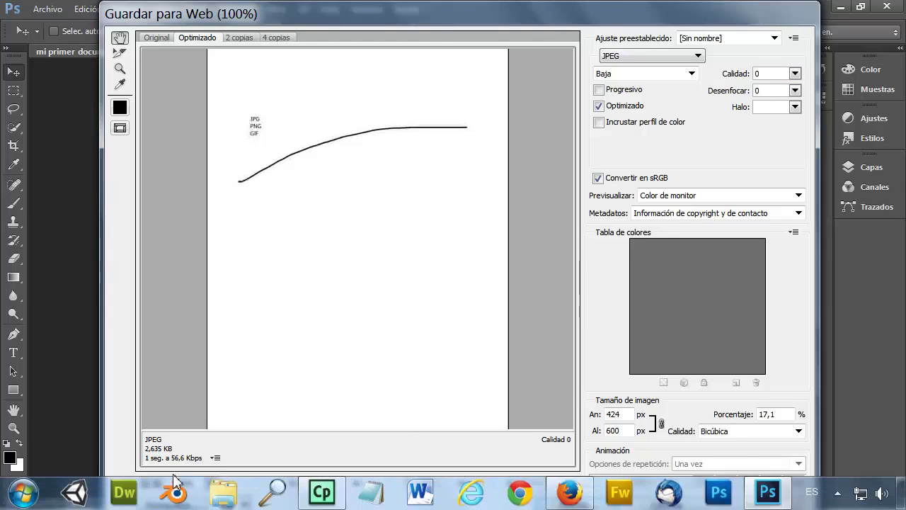
left_click(157, 483)
left_click(156, 483)
mouse_move(293, 245)
left_mouse_down()
mouse_move(439, 269)
mouse_move(305, 213)
mouse_move(387, 160)
left_mouse_up()
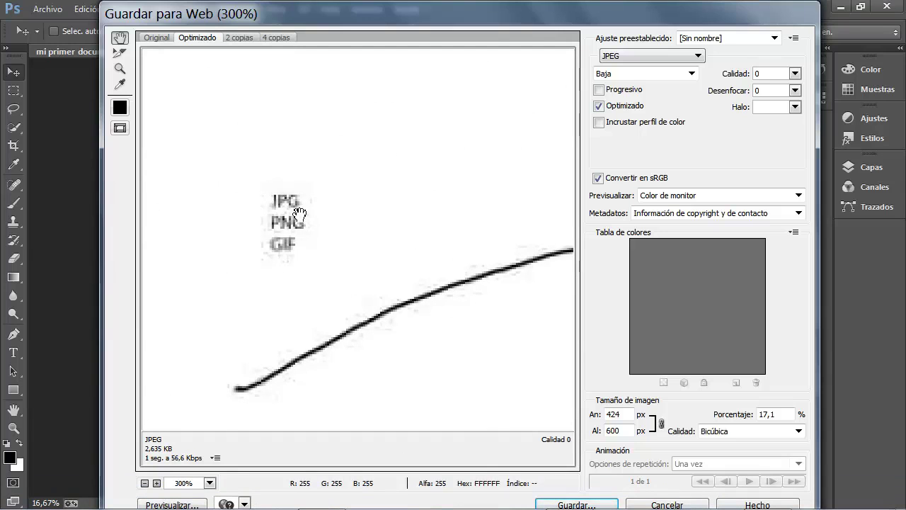
Step: Raise the web JPEG's quality to 100 as a trial for comparison in the preview
left_click(798, 73)
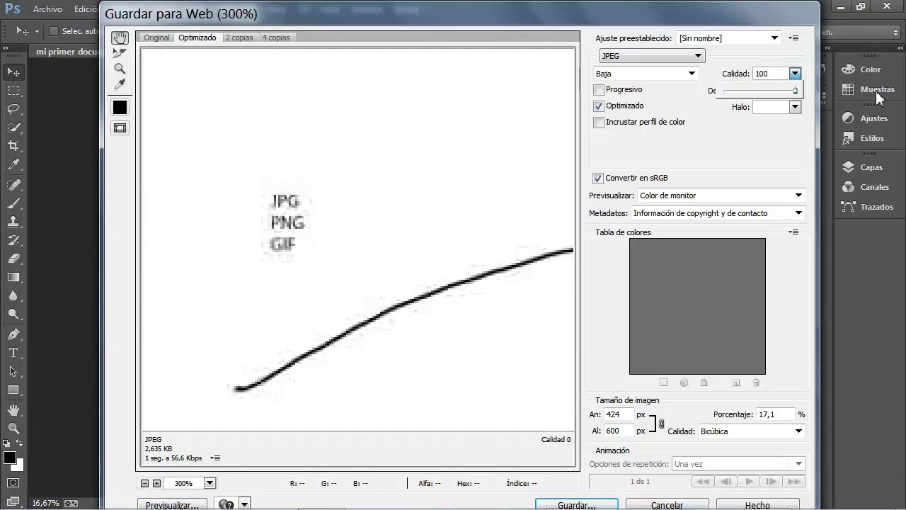
left_click_drag(723, 90, 799, 91)
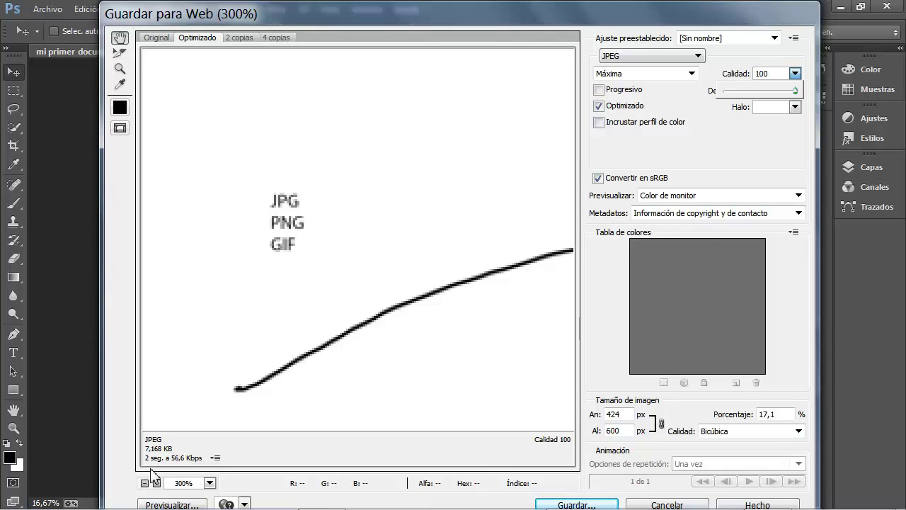
left_click(773, 73)
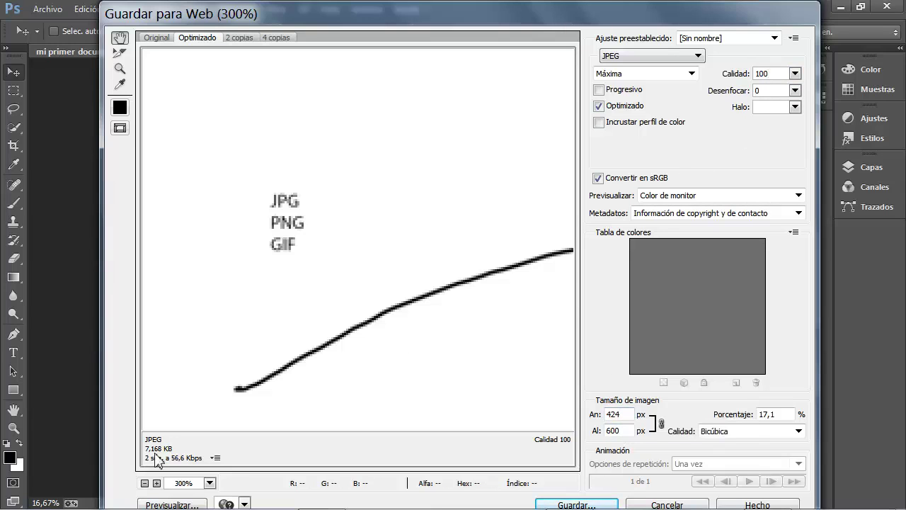
Step: Set the web JPEG's quality to 28 and start saving the optimized image
left_click(795, 73)
left_click_drag(784, 91, 744, 92)
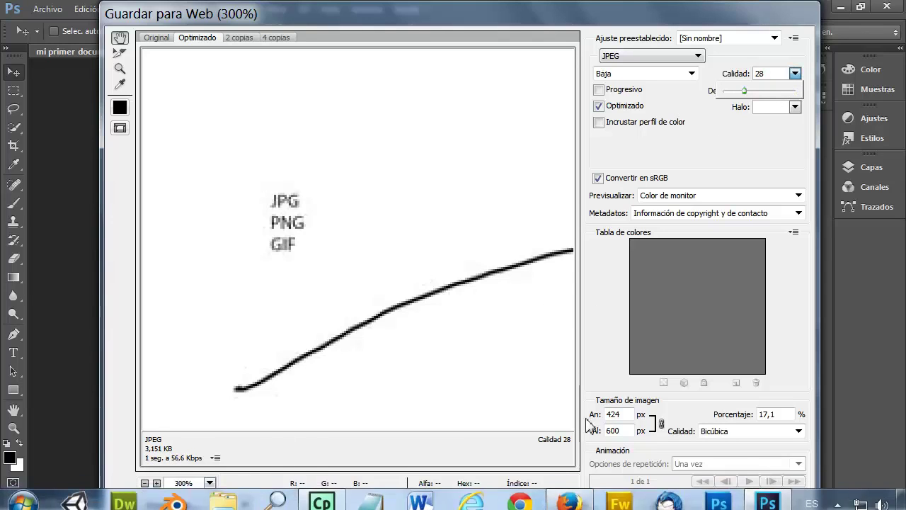
left_click(577, 505)
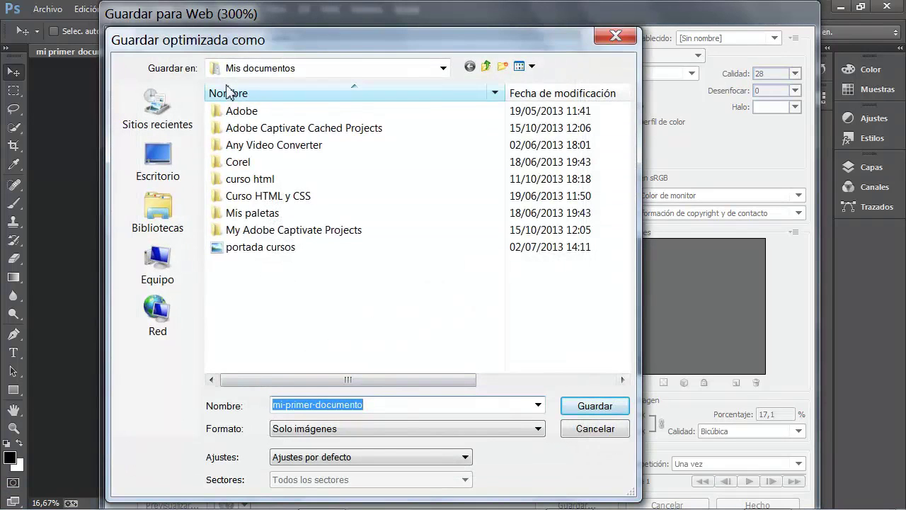
Step: Save the optimized web image to the desktop (Escritorio) as mi-primer-documento, in the images-only format with default settings
left_click(158, 159)
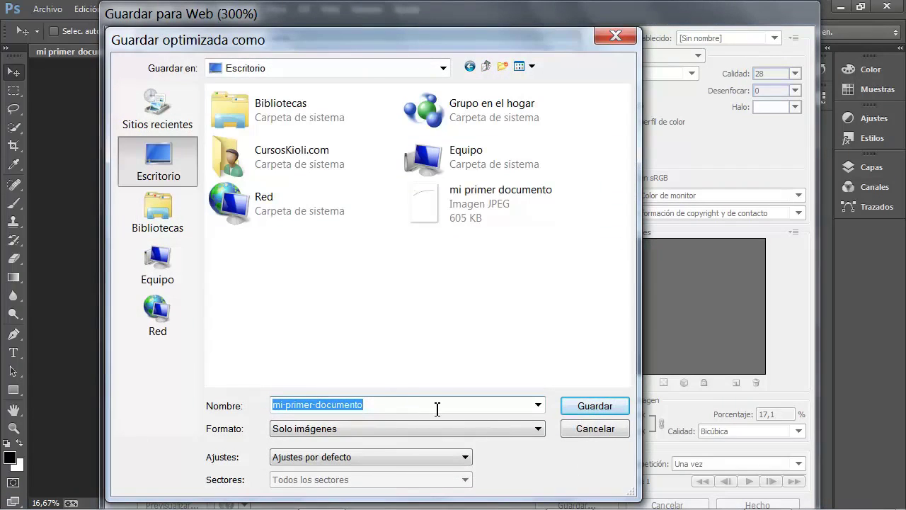
left_click(327, 407)
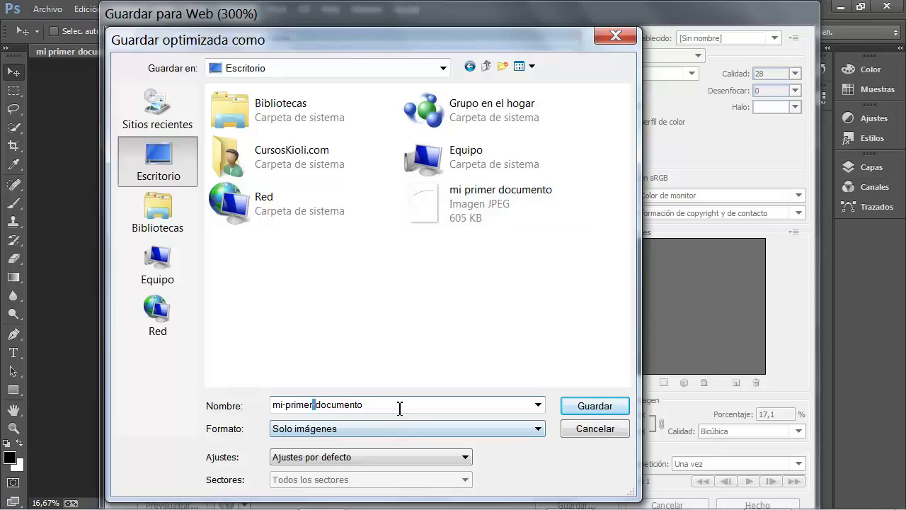
left_click_drag(372, 405, 259, 404)
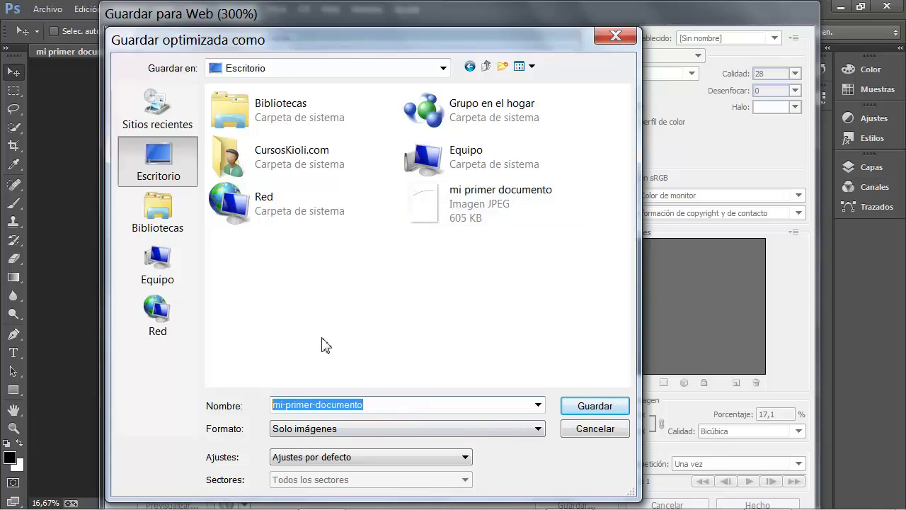
left_click(611, 402)
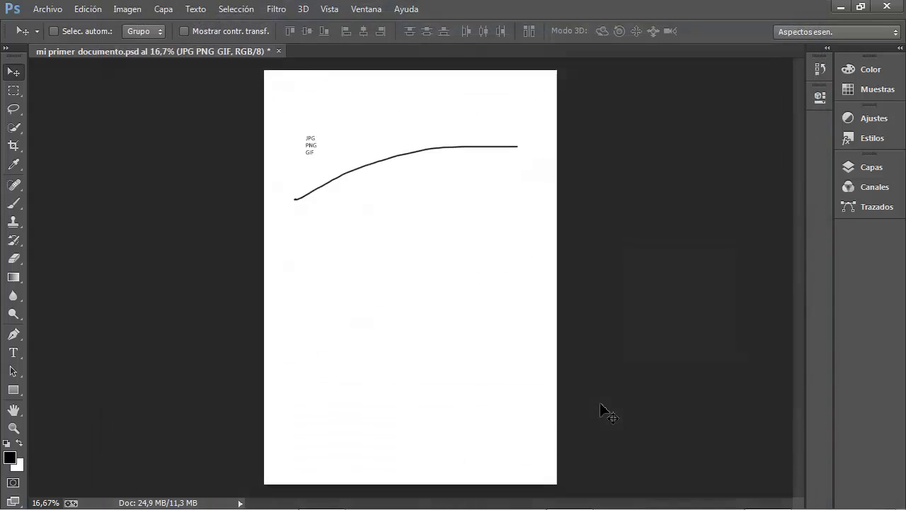
Step: Switch to the desktop and view the exported mi-primer-documento image in the Windows photo viewer, closing it after the check
left_click(841, 7)
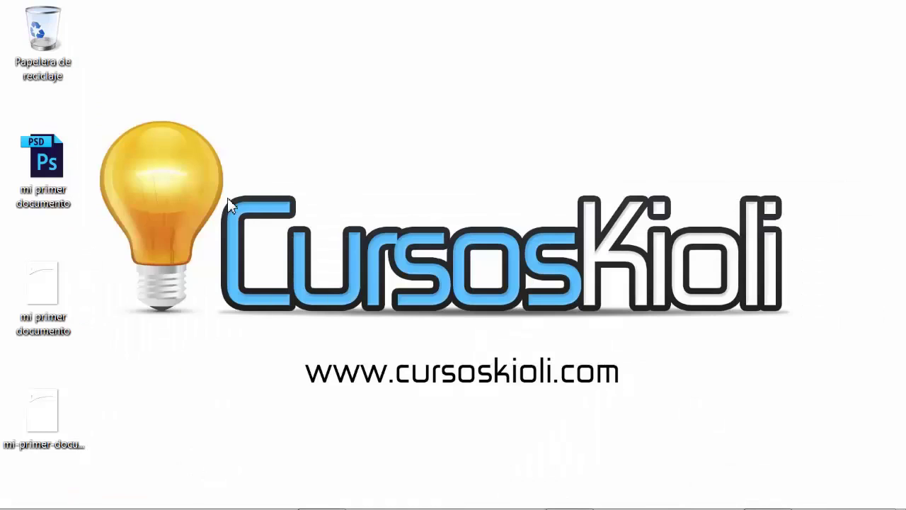
double_click(43, 429)
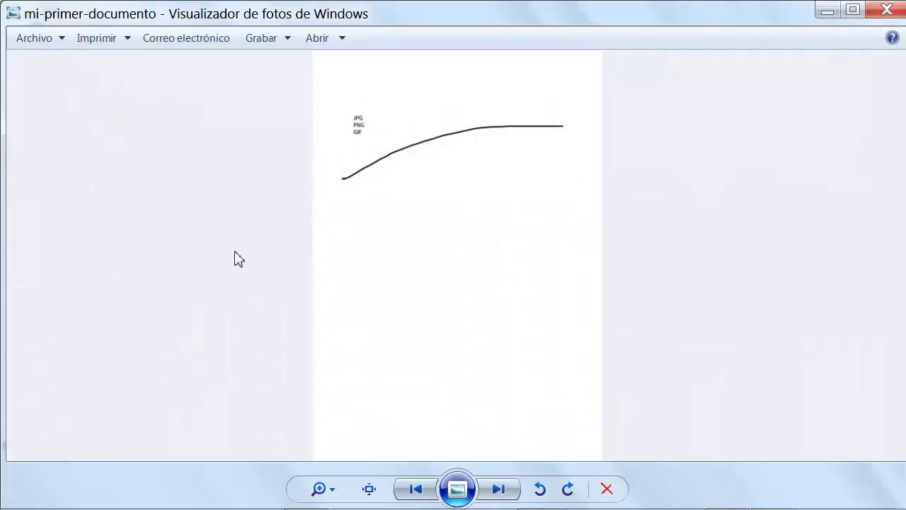
scroll(422, 217, "up", 3)
scroll(421, 187, "down", 3)
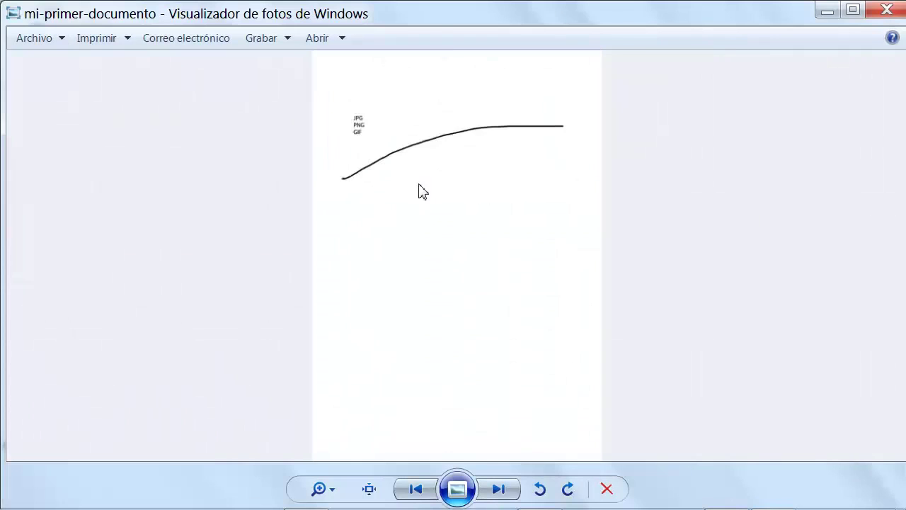
left_click(887, 9)
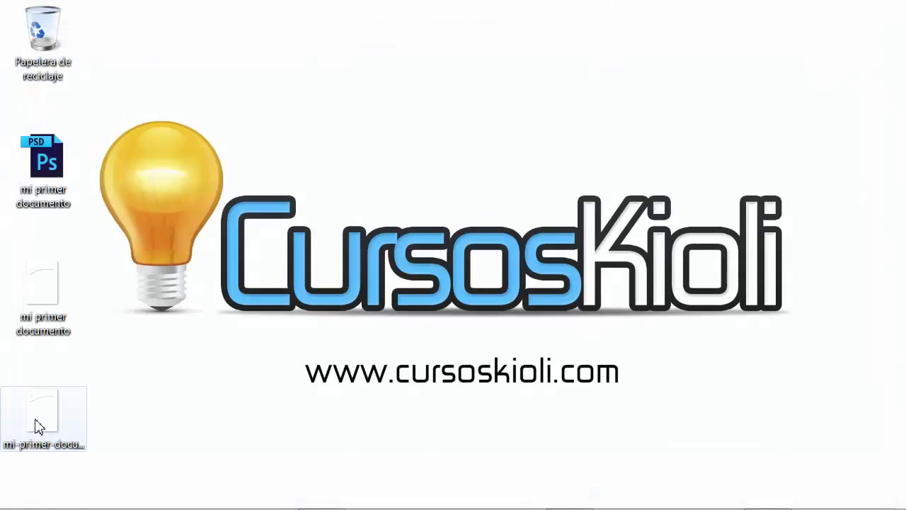
Step: Open the file properties of the exported mi-primer-documento JPEG and check its file size
right_click(68, 428)
left_click(81, 496)
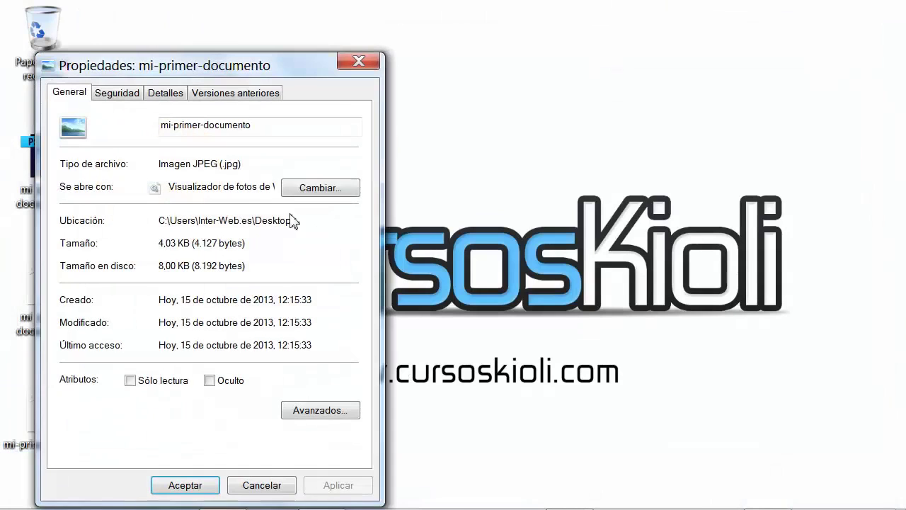
left_click_drag(160, 243, 182, 239)
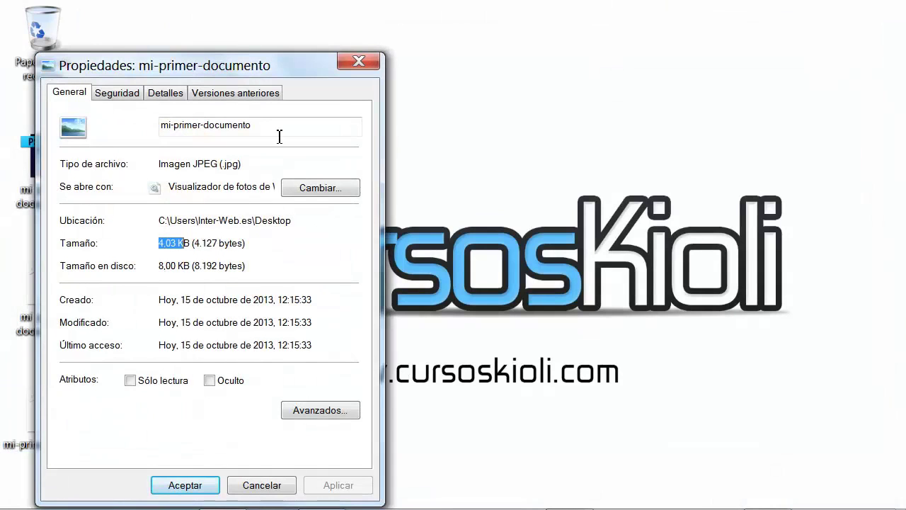